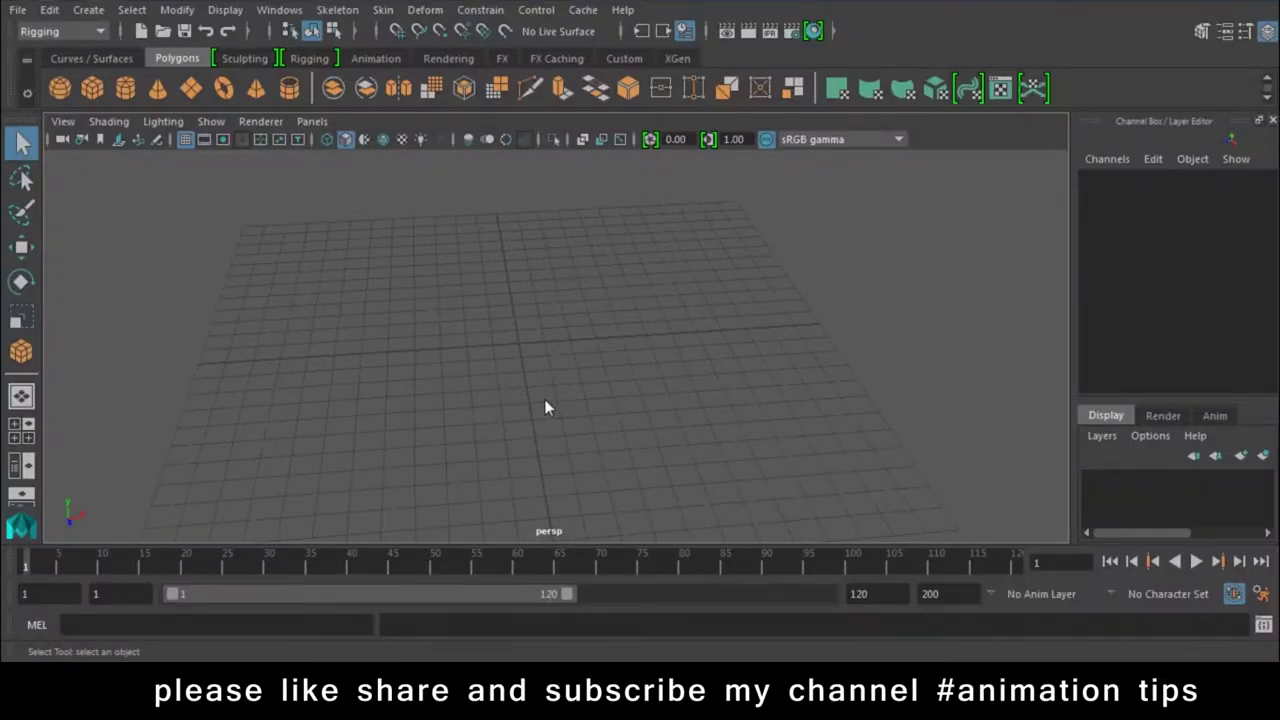
Step: Draw an upright polygon cylinder on the grid from the side view
left_click_drag(545, 407, 526, 369, "alt")
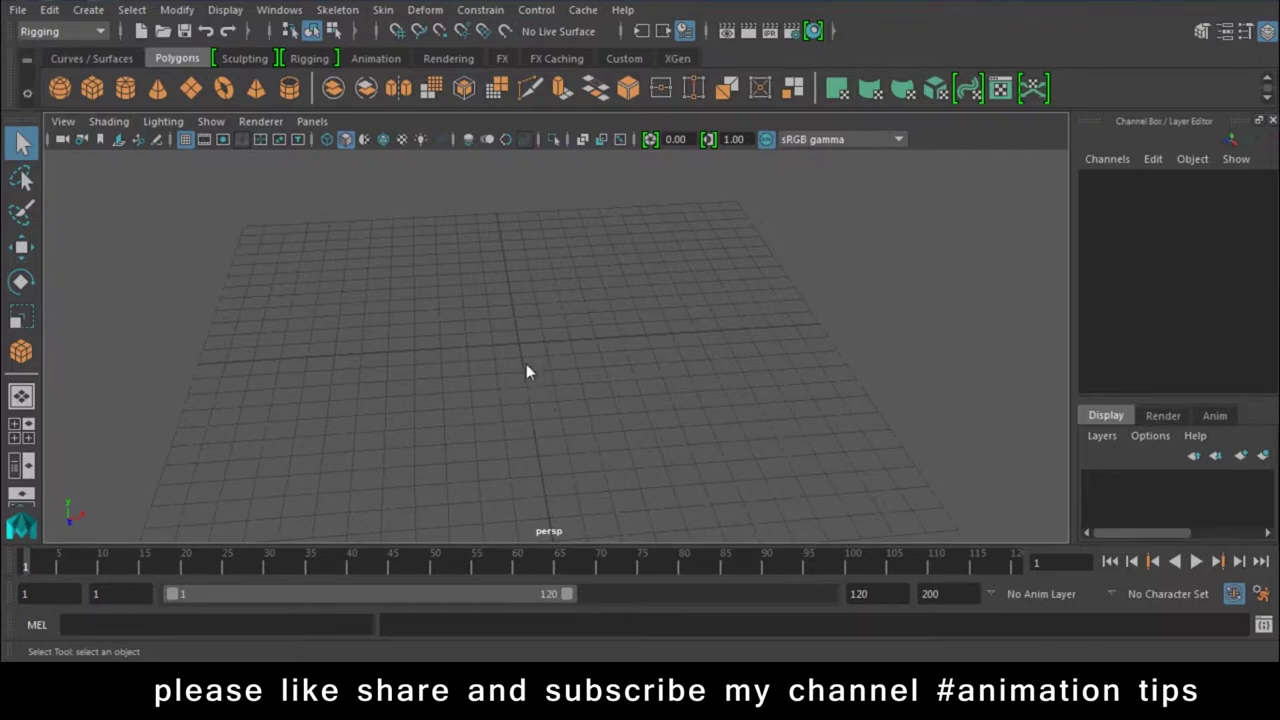
left_click(122, 92)
key("space")
left_click_drag(344, 294, 400, 300)
mouse_move(543, 280)
left_mouse_down()
mouse_move(569, 297)
mouse_move(548, 206)
left_mouse_up()
key("space")
Step: Shift the cylinder left, duplicate it as a second wheel, and draw a torus between them
mouse_move(578, 298)
left_mouse_down()
mouse_move(493, 297)
mouse_move(707, 300)
left_mouse_up()
key("ctrl+d")
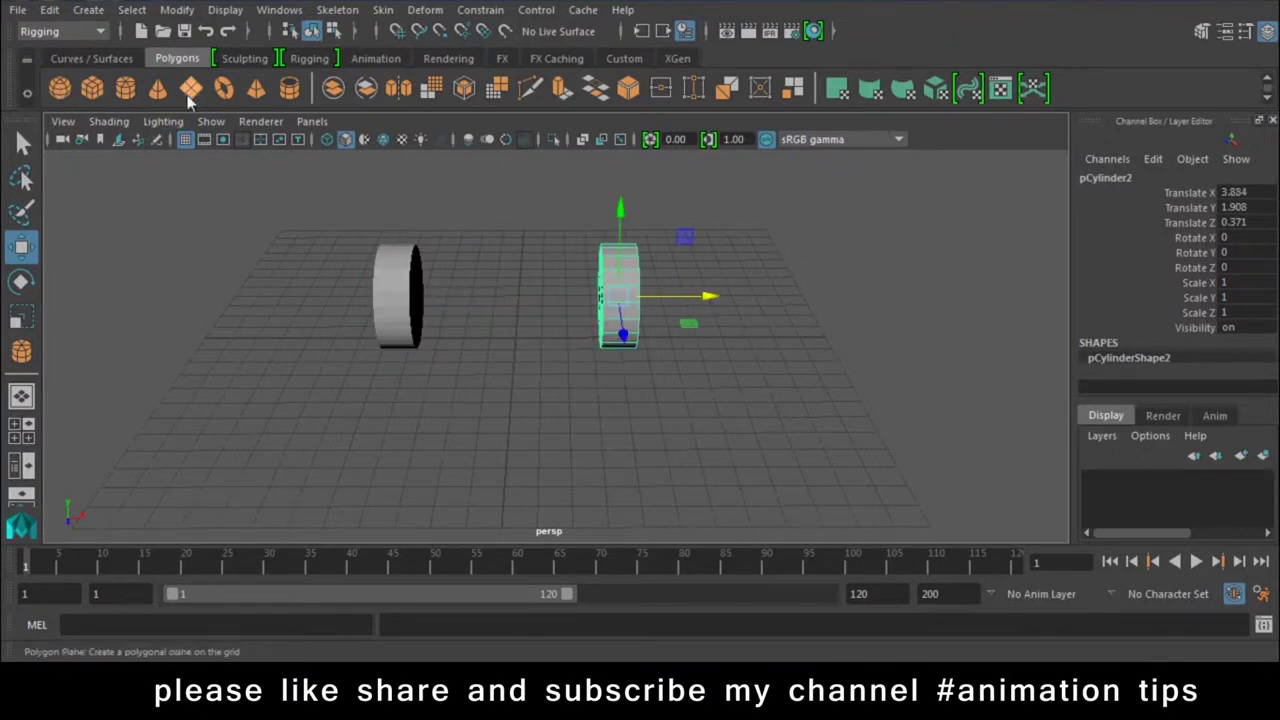
left_click(223, 88)
mouse_move(539, 334)
left_mouse_down()
mouse_move(568, 355)
mouse_move(557, 352)
left_mouse_up()
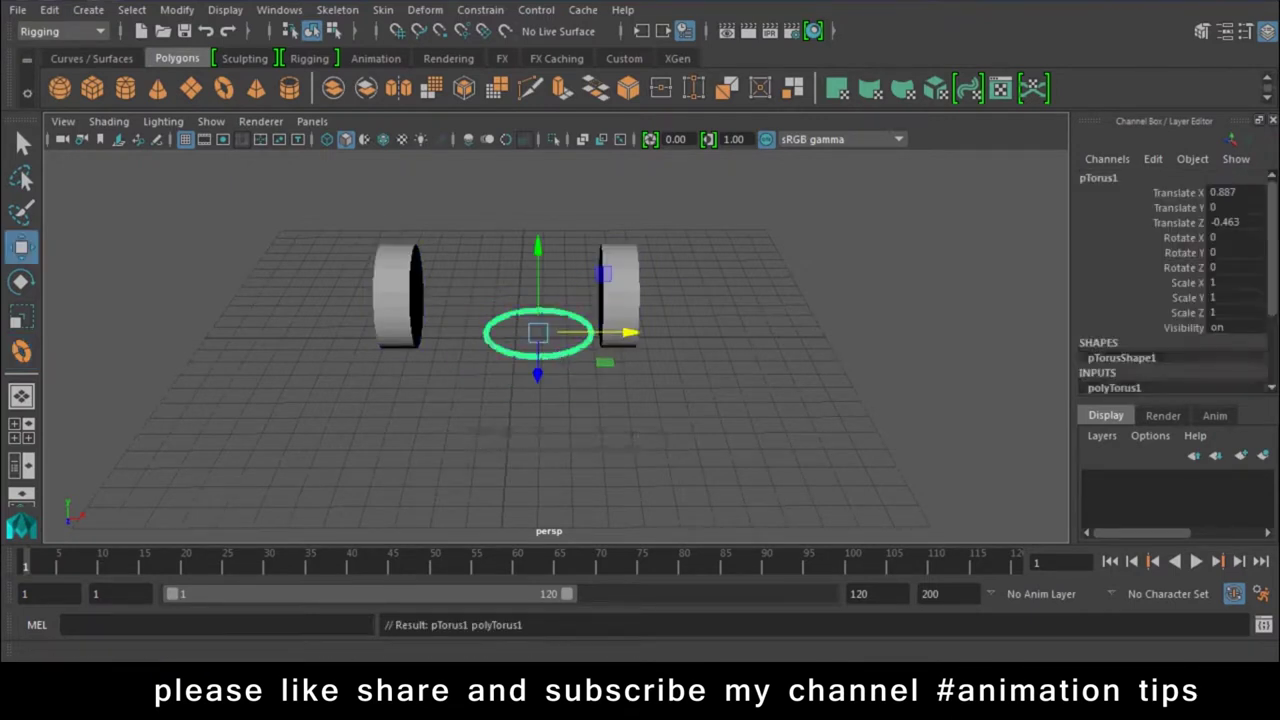
Step: Raise the torus to Translate Y 9.056 and push it back to Translate Z -1.837
left_click(643, 328)
left_click(539, 326)
left_click_drag(538, 245, 541, 100)
mouse_move(839, 280)
left_mouse_down("alt")
mouse_move(578, 285)
mouse_move(494, 371)
left_mouse_up("alt")
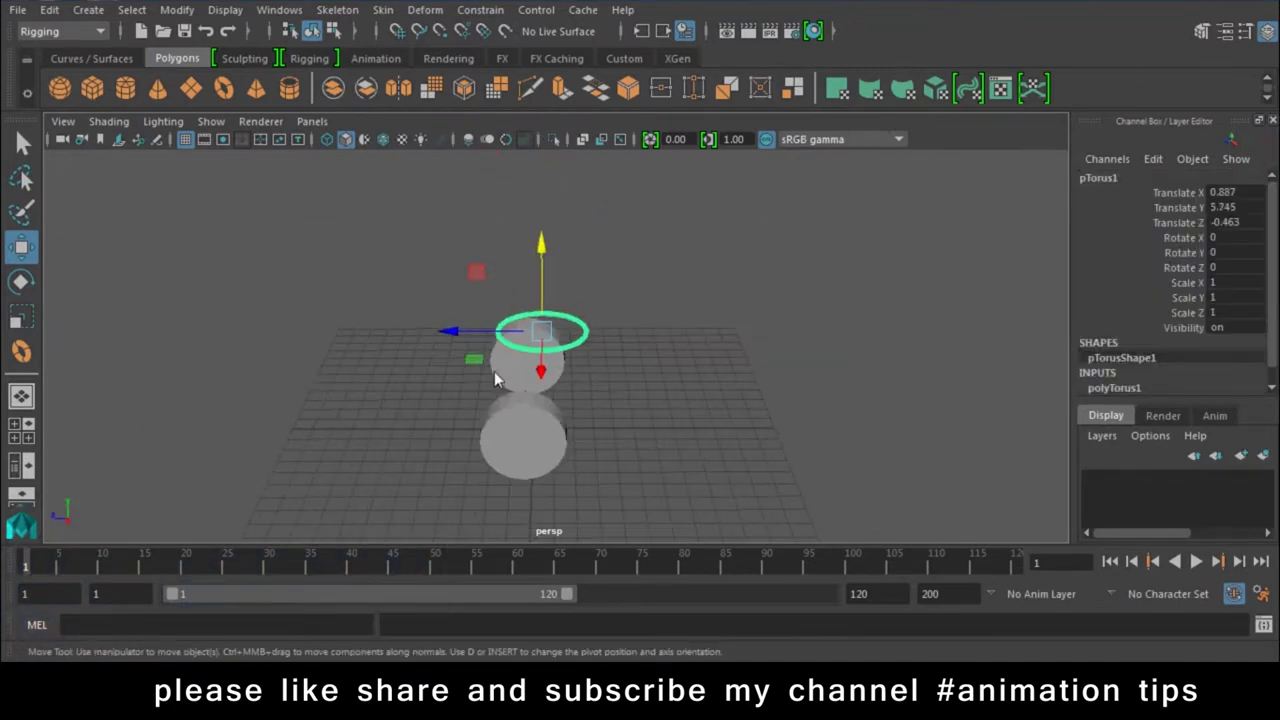
left_click_drag(541, 276, 550, 205)
mouse_move(478, 259)
left_mouse_down()
mouse_move(506, 253)
mouse_move(595, 393)
mouse_move(620, 391)
left_mouse_up()
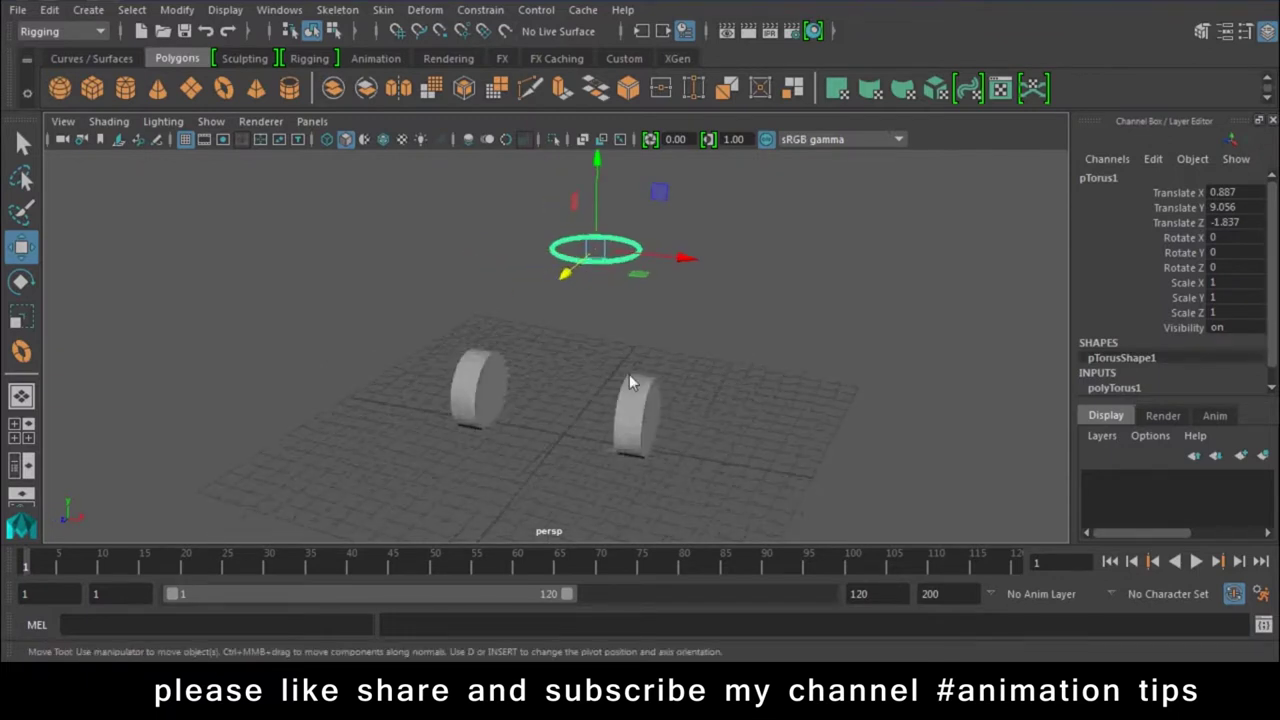
Step: Test a slight Y rotation on the torus, undo it, and zoom in closer
key("e")
mouse_move(638, 276)
left_mouse_down()
mouse_move(624, 268)
mouse_move(738, 303)
left_mouse_up()
key("ctrl+z")
key("ctrl+z")
mouse_move(415, 300)
right_mouse_down("alt")
mouse_move(521, 439)
mouse_move(296, 455)
right_mouse_up("alt")
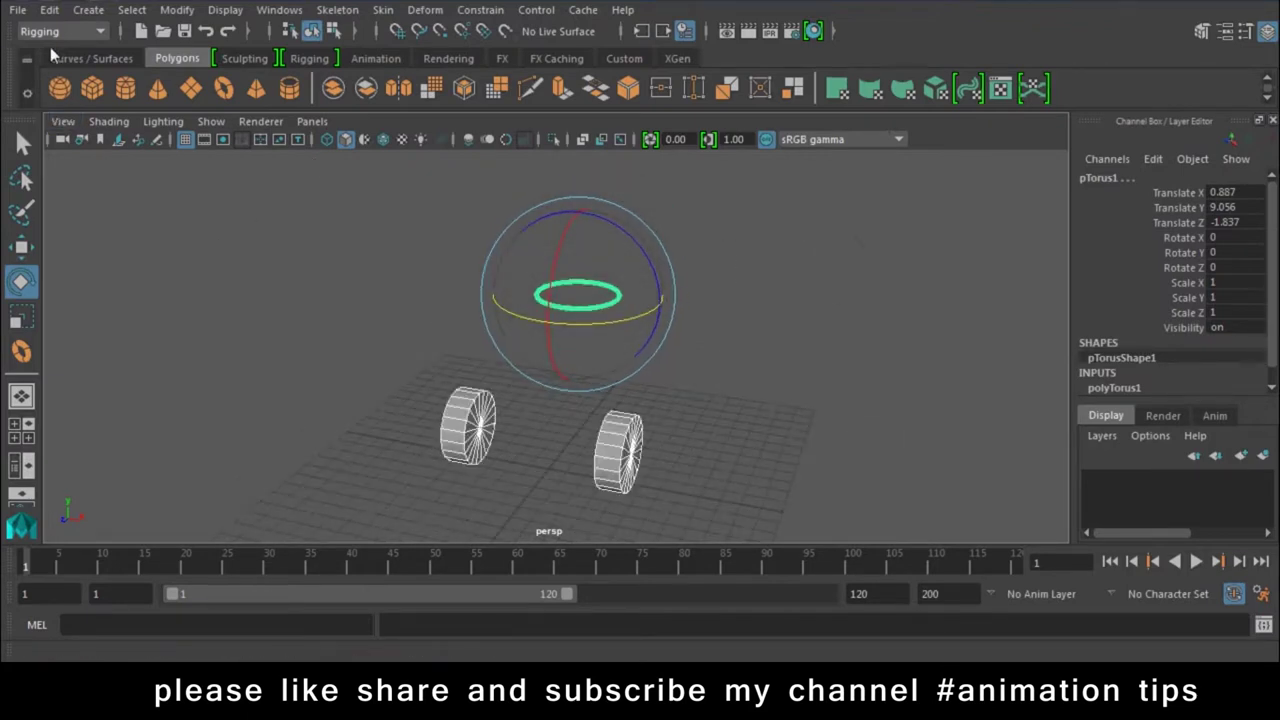
Step: Freeze the torus's transformations, then test a Y rotation and undo it
left_click(176, 10)
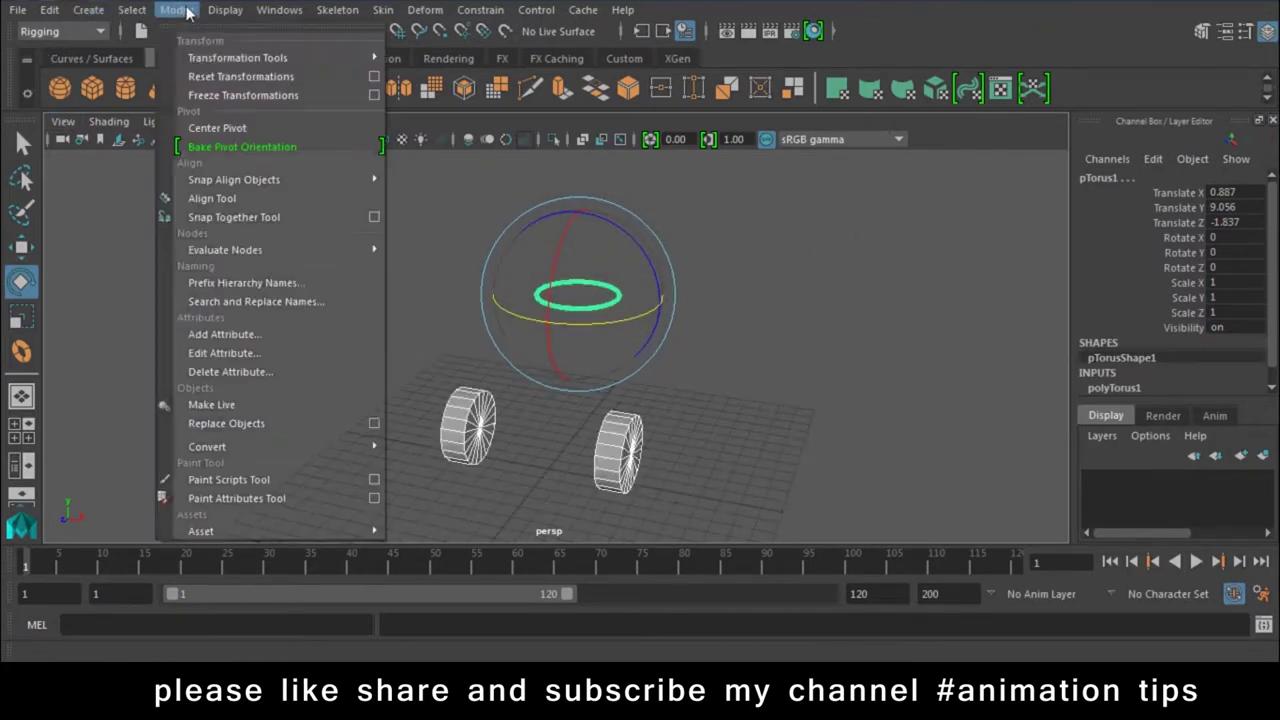
left_click(210, 95)
right_click_drag(998, 270, 612, 372, "alt")
mouse_move(612, 372)
left_mouse_down("alt")
mouse_move(582, 311)
mouse_move(654, 312)
mouse_move(309, 275)
left_mouse_up("alt")
key("ctrl+z")
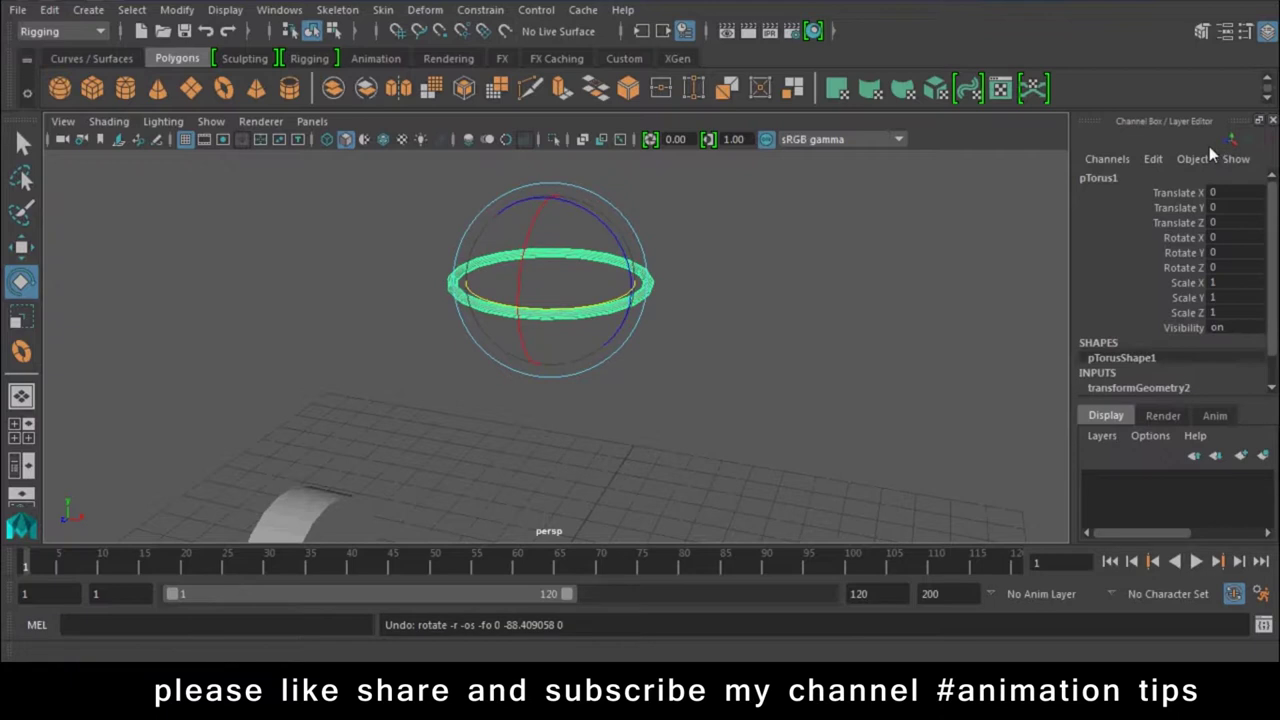
Step: Limit pTorus1's Rotate Y to -45 through 45 degrees, then test and undo a rotation
left_click(1224, 32)
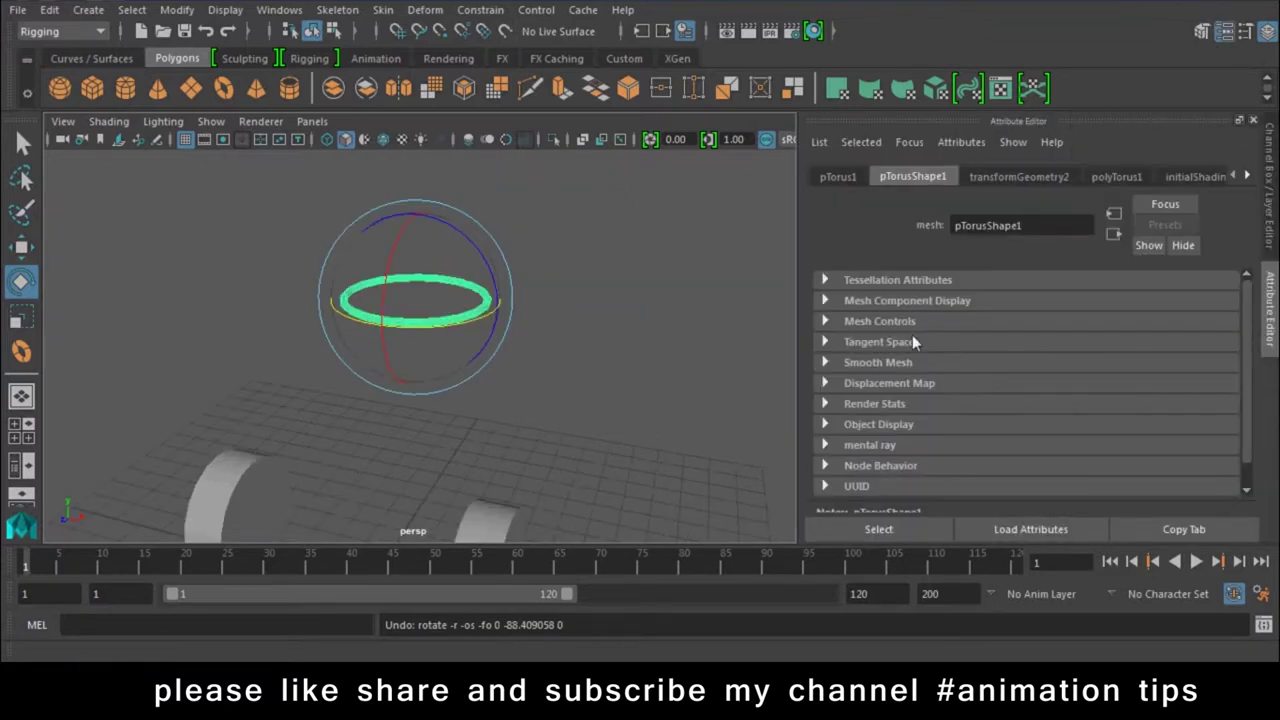
left_click(838, 177)
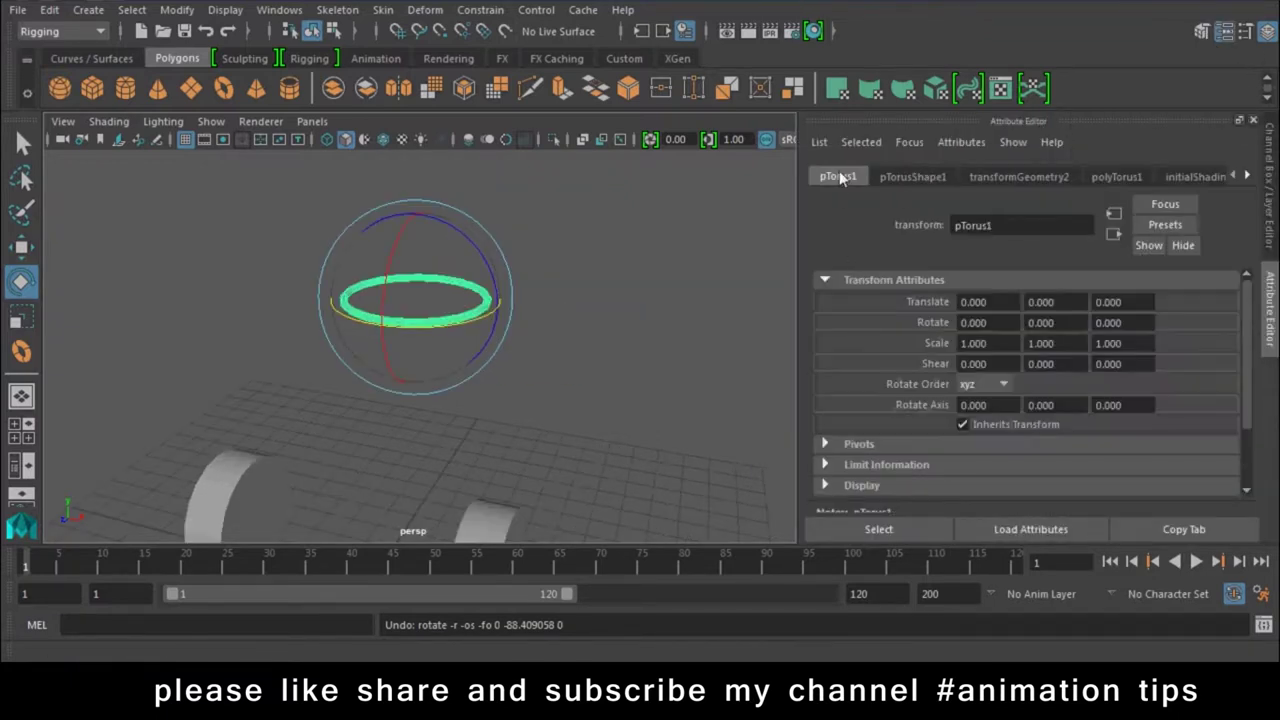
scroll(866, 363, "down", 2)
left_click(836, 408)
scroll(900, 410, "down", 3)
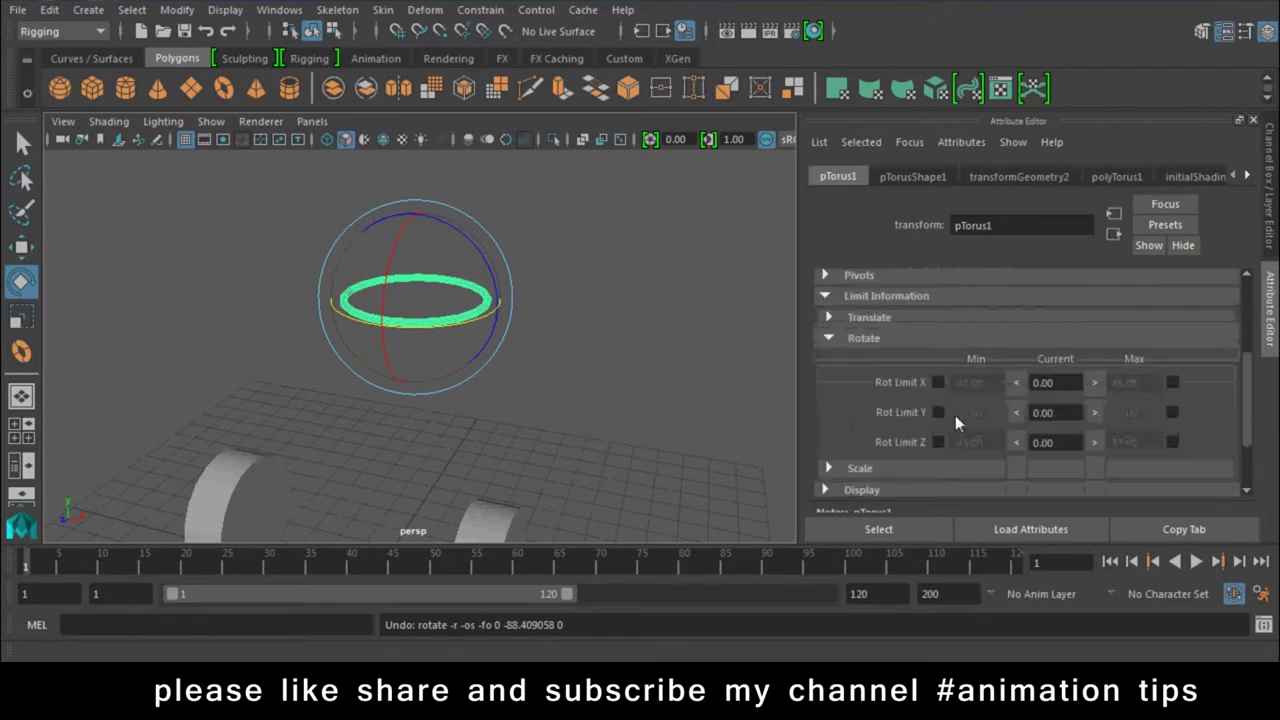
left_click(1172, 413)
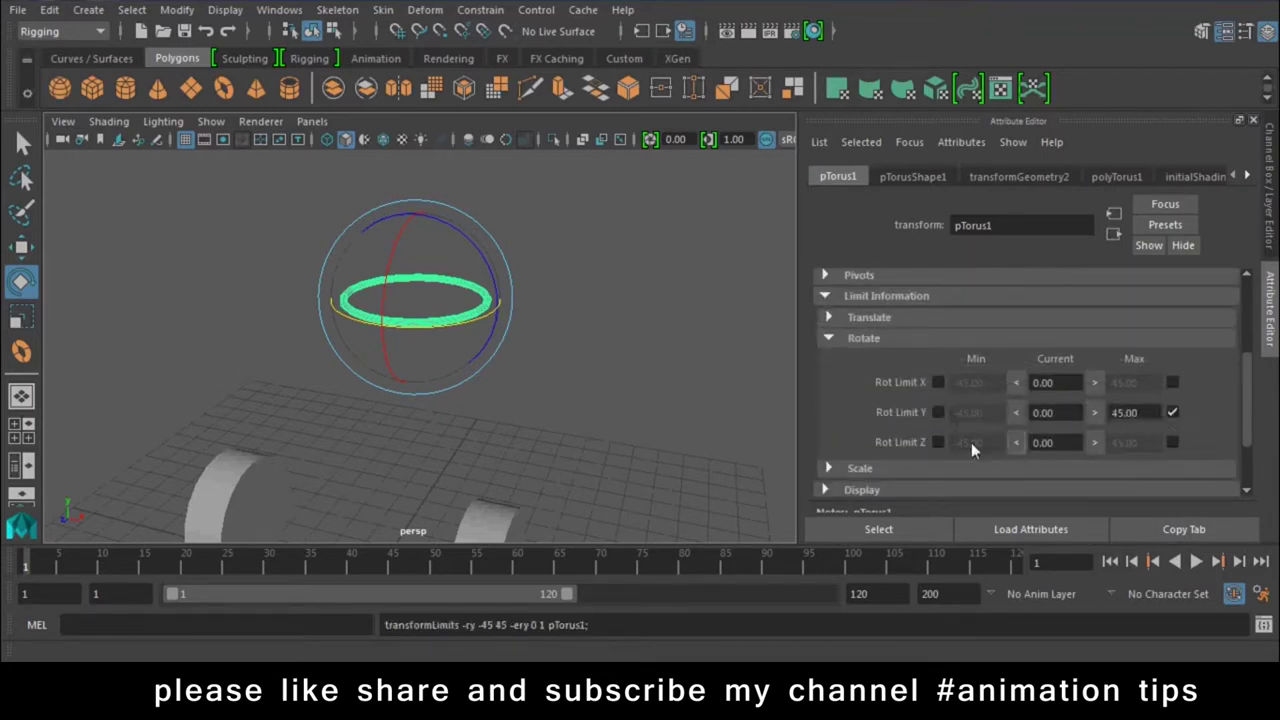
mouse_move(458, 322)
left_mouse_down()
mouse_move(317, 329)
mouse_move(250, 355)
mouse_move(592, 361)
left_mouse_up()
key("ctrl+z")
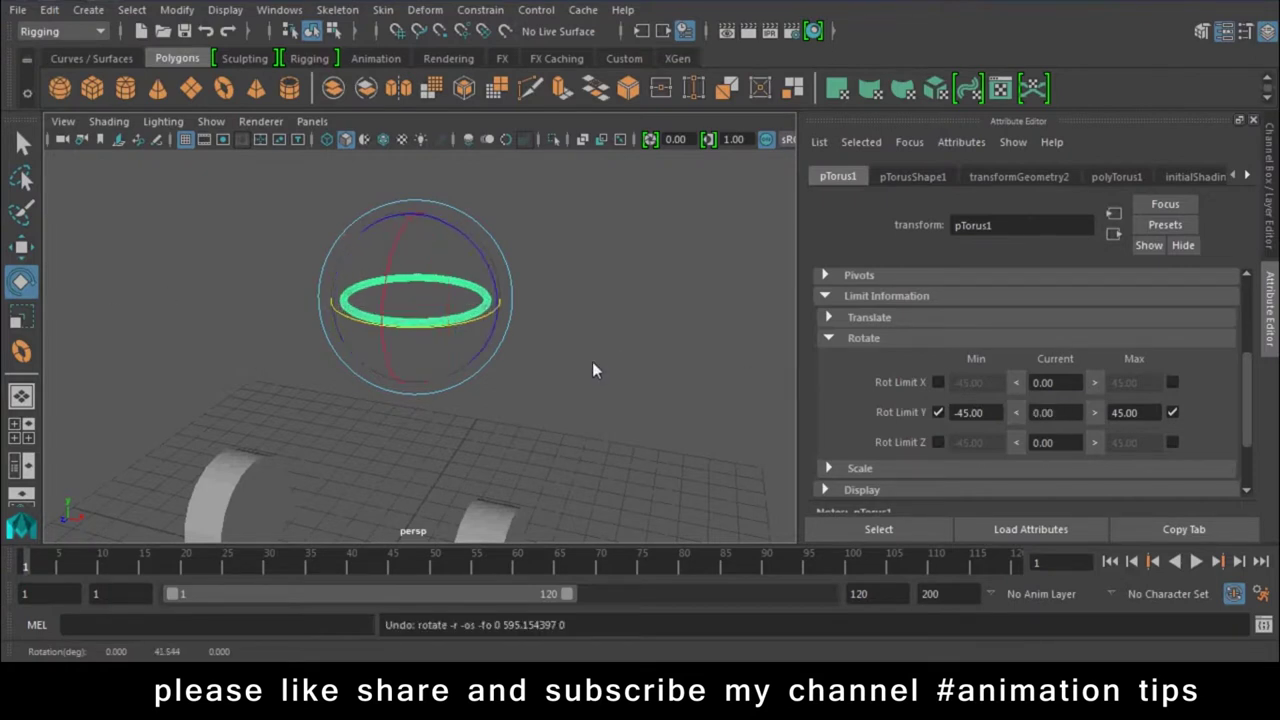
mouse_move(634, 450)
left_mouse_down("alt")
mouse_move(532, 385)
mouse_move(500, 400)
left_mouse_up("alt")
Step: Rename the torus to s in the Channel Box
key("w")
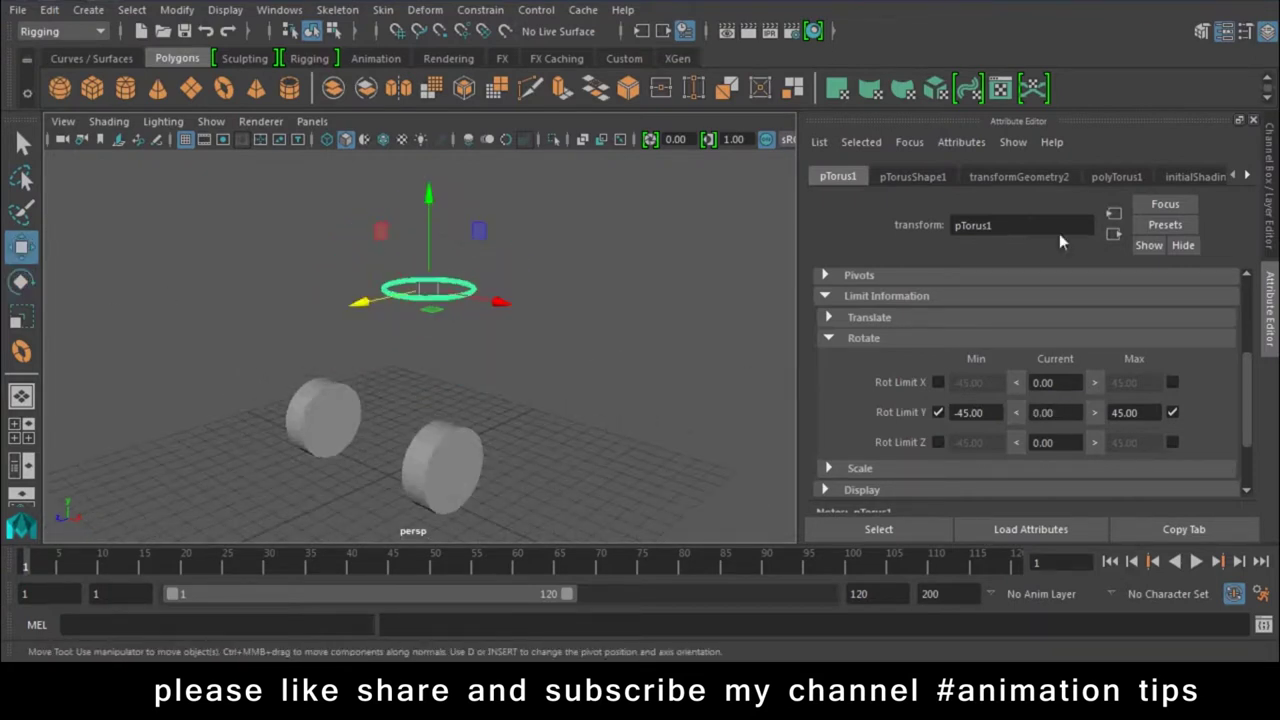
left_click(1272, 155)
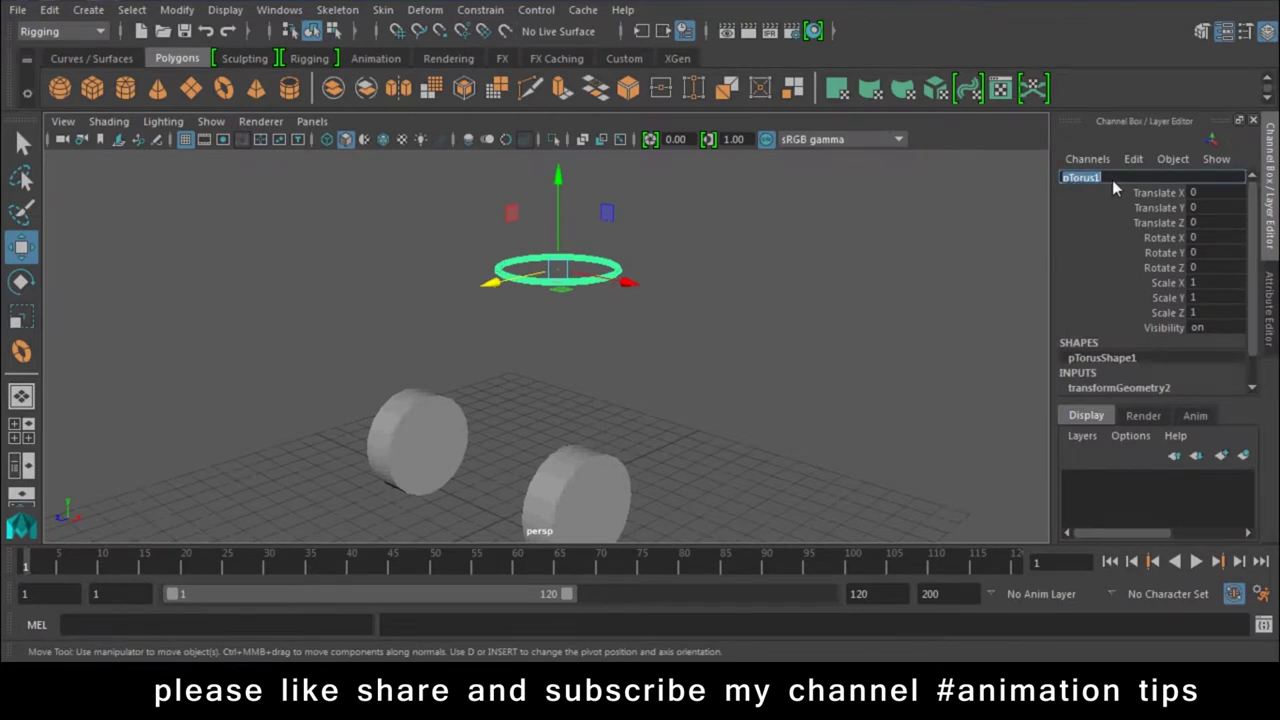
type("s")
key("Return")
Step: Rename the right cylinder t1 and the left cylinder t2
key("Left")
left_click(1088, 179)
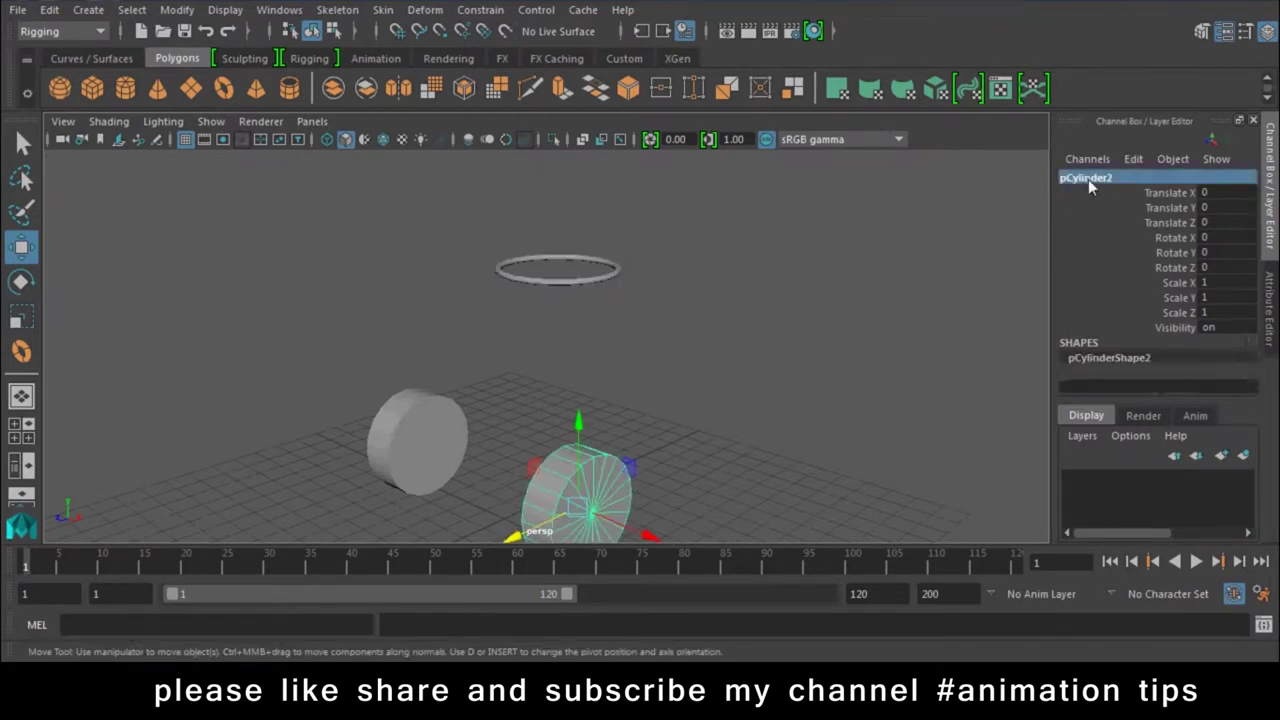
type("s")
key("Return")
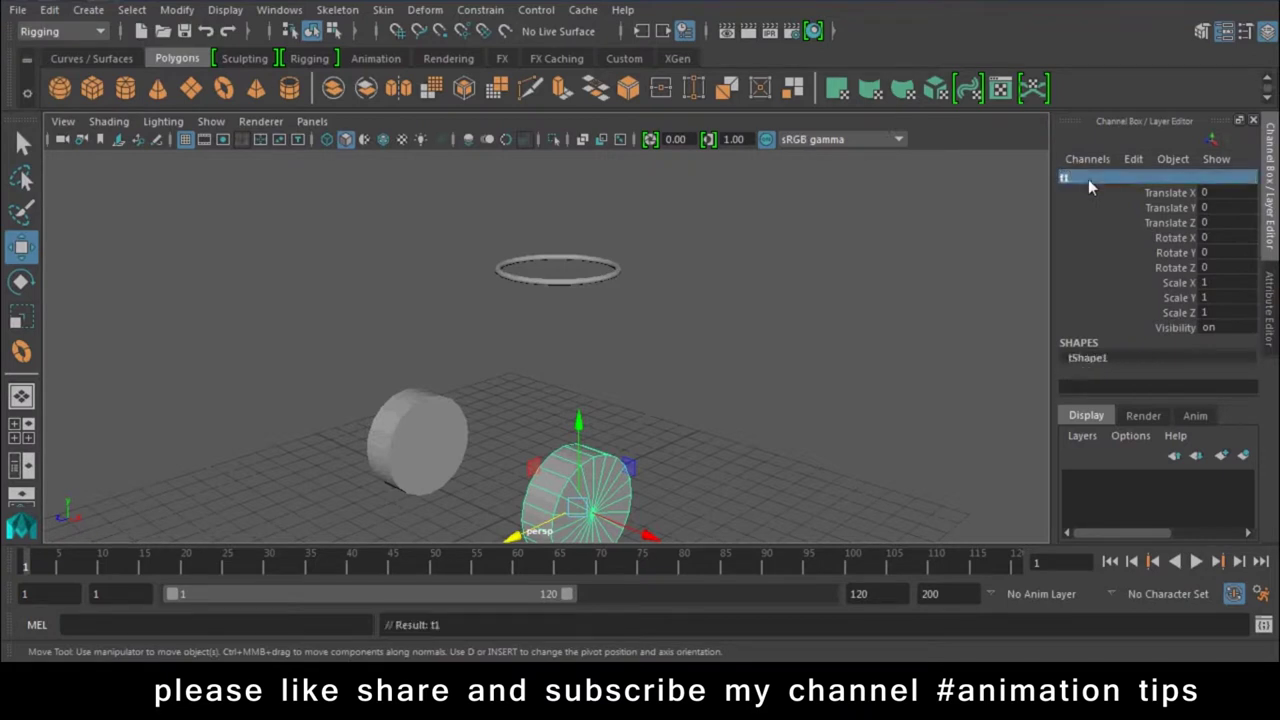
key("Left")
left_click(1119, 177)
type("t2")
key("Return")
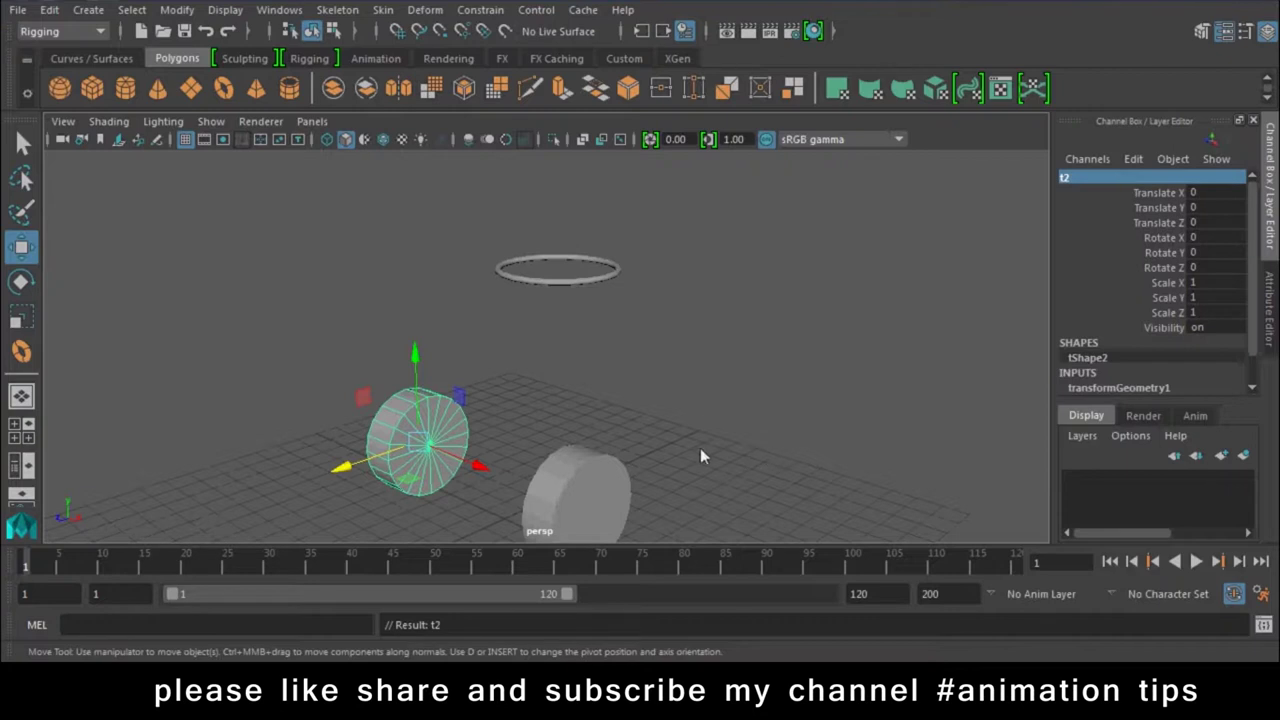
right_click_drag(700, 456, 596, 407, "alt")
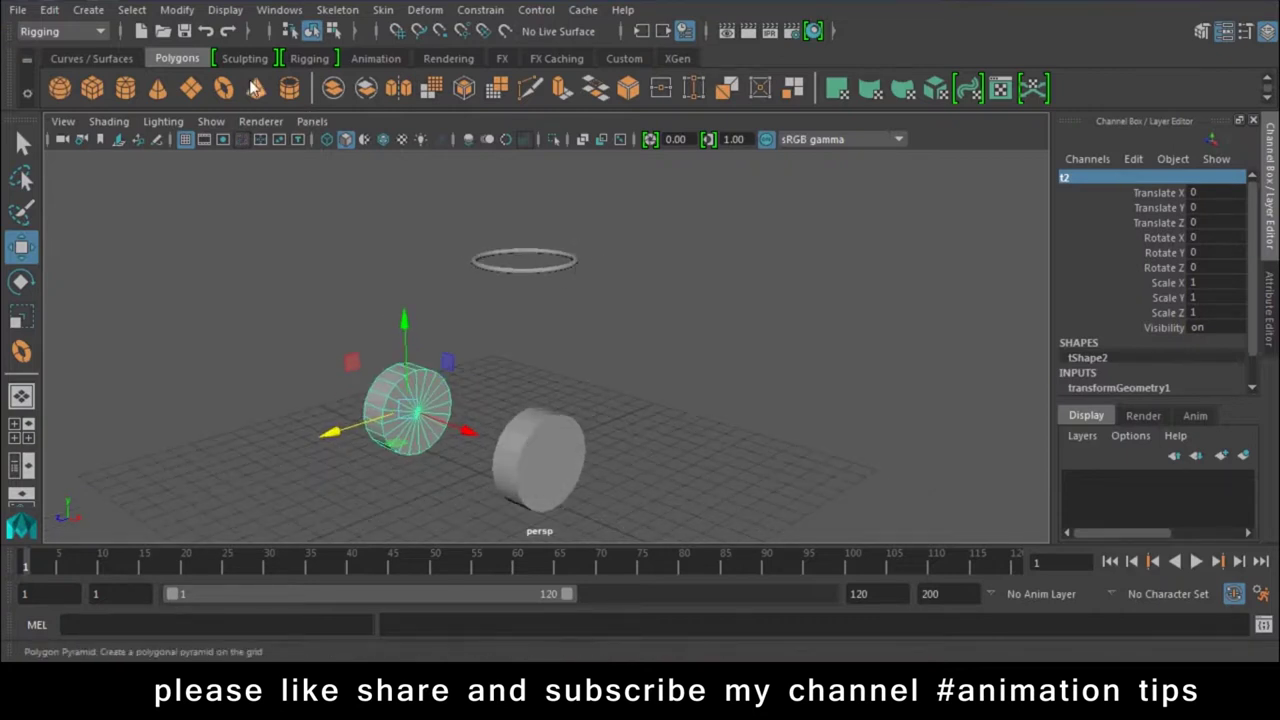
left_click(279, 9)
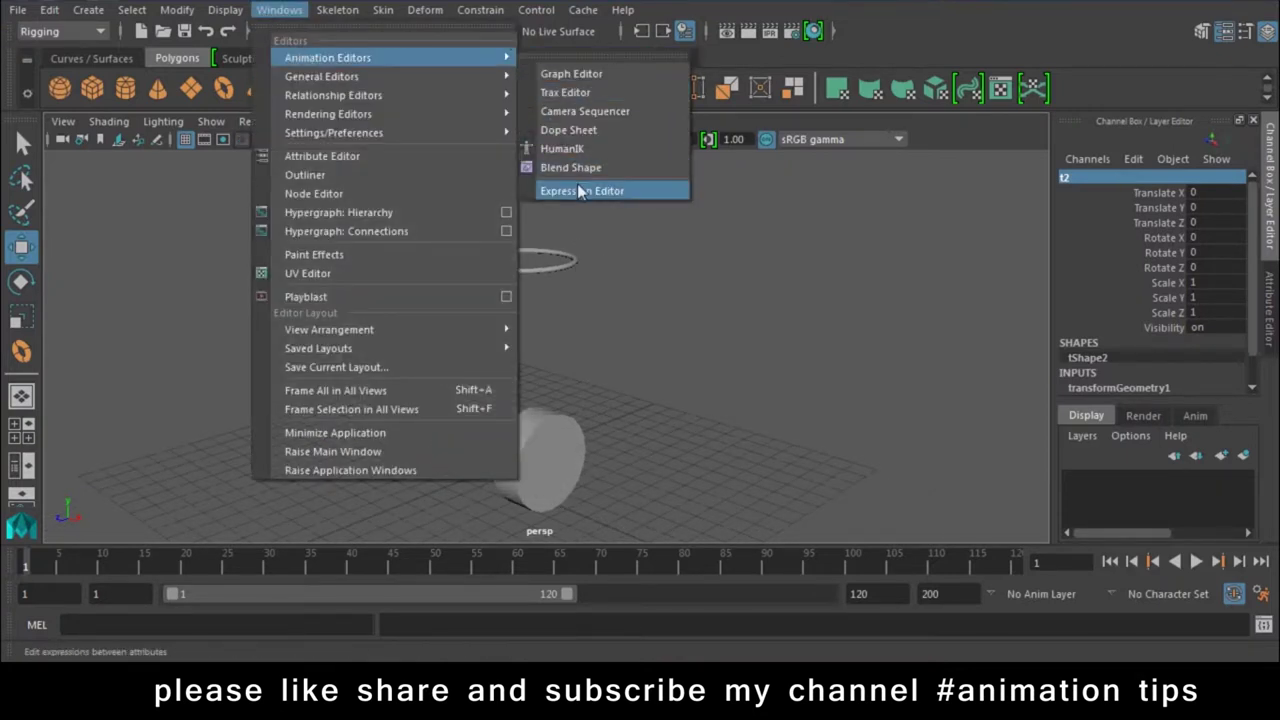
Step: Open the Expression Editor and enter the expression t1.rotateY=s.rotateY;
left_click(580, 190)
left_click_drag(533, 222, 810, 36)
left_click(790, 425)
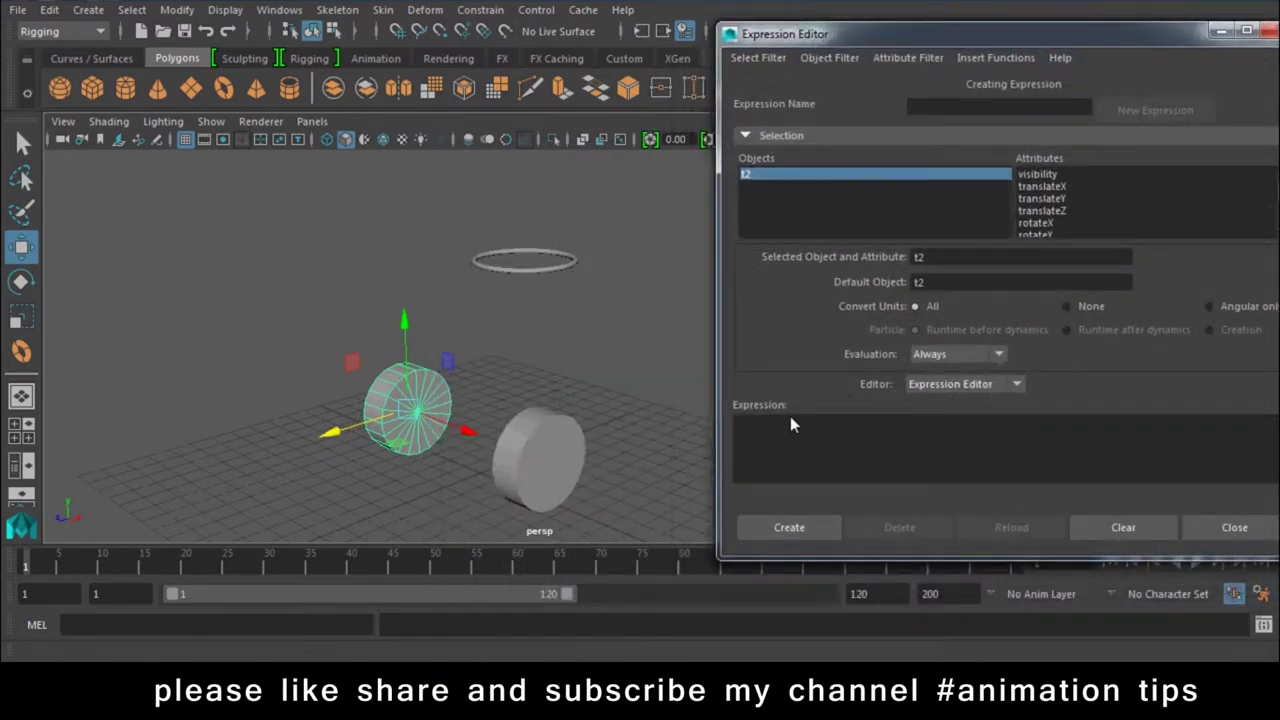
type("t1")
type("rotate")
type("Y;")
Step: Create the t1.rotateY=s.rotateY expression and test it by rotating torus s, then undo
left_click(789, 527)
left_click(560, 262)
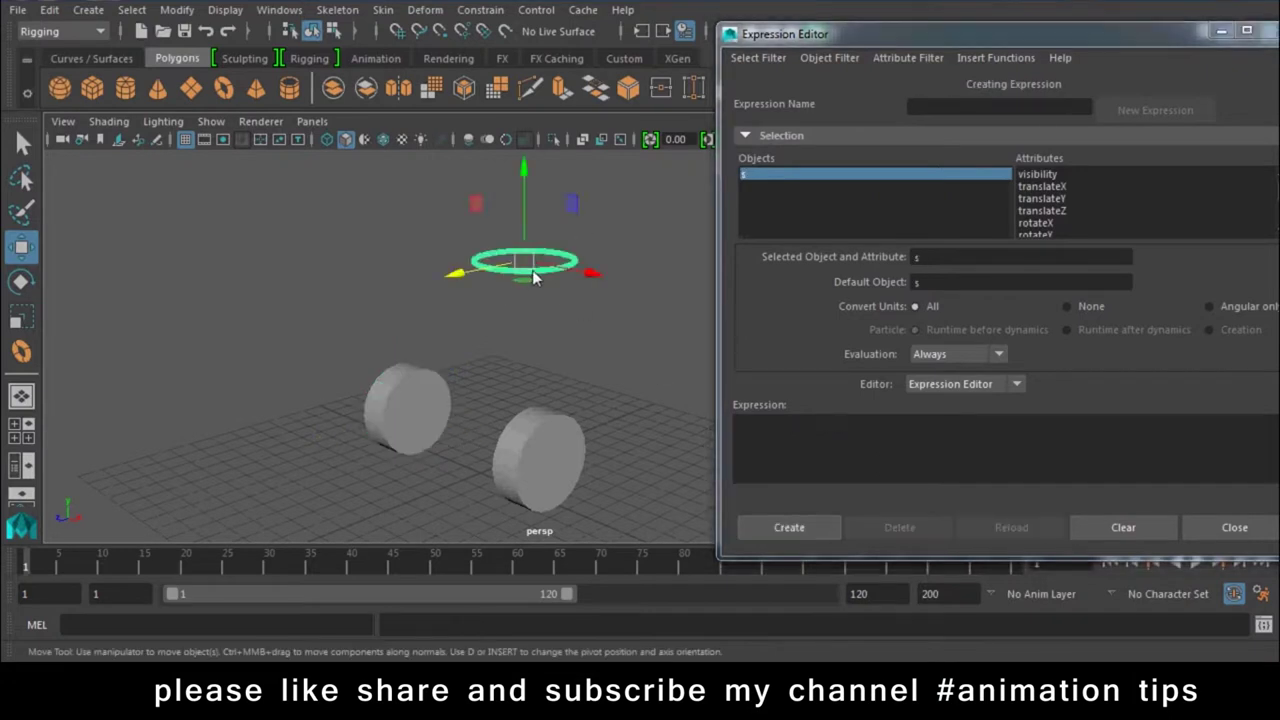
key("e")
left_click_drag(497, 278, 602, 267)
key("ctrl+z")
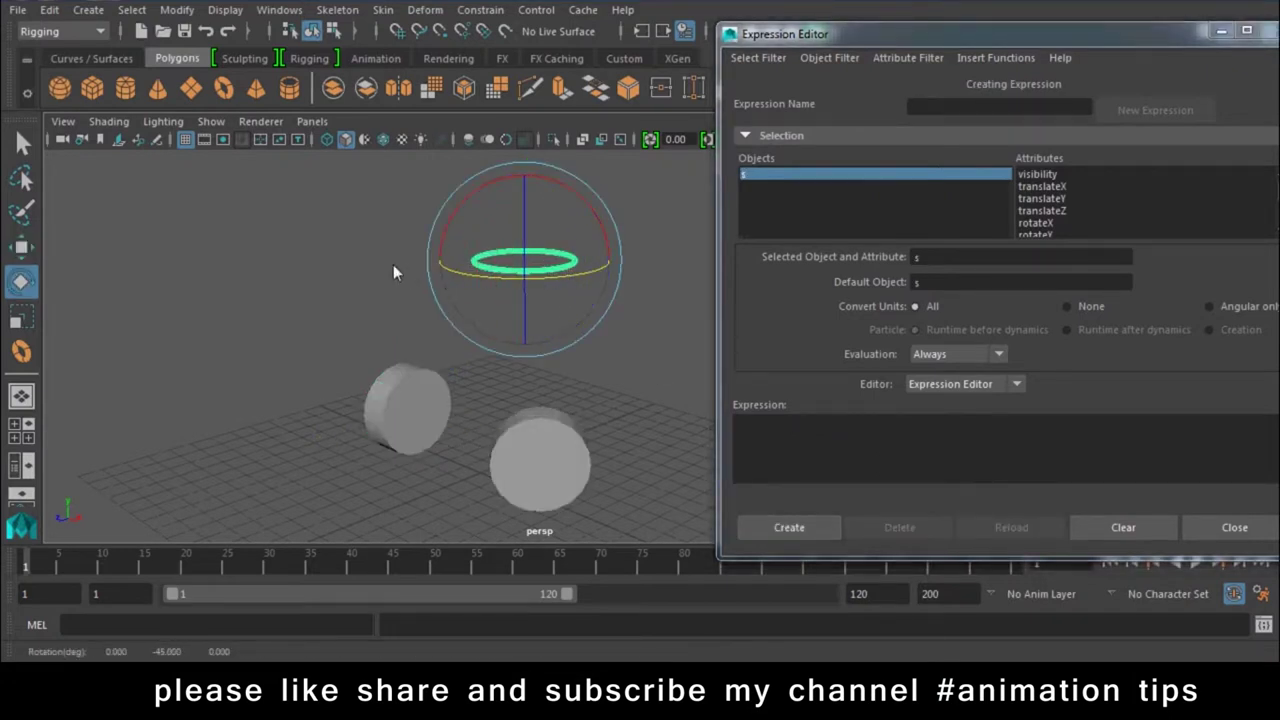
Step: Reload expression1, add the line t2.rotateY=s.rotateY;, and apply the edit
left_click(757, 57)
left_click(803, 77)
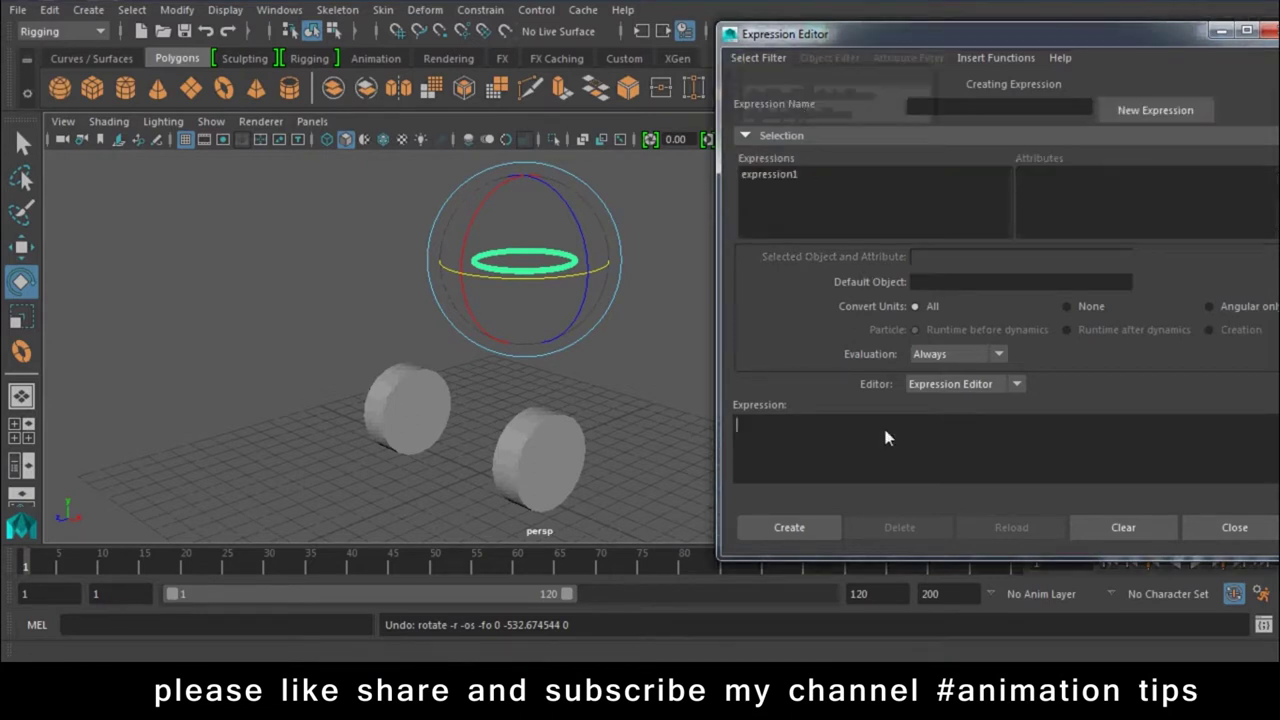
left_click(772, 175)
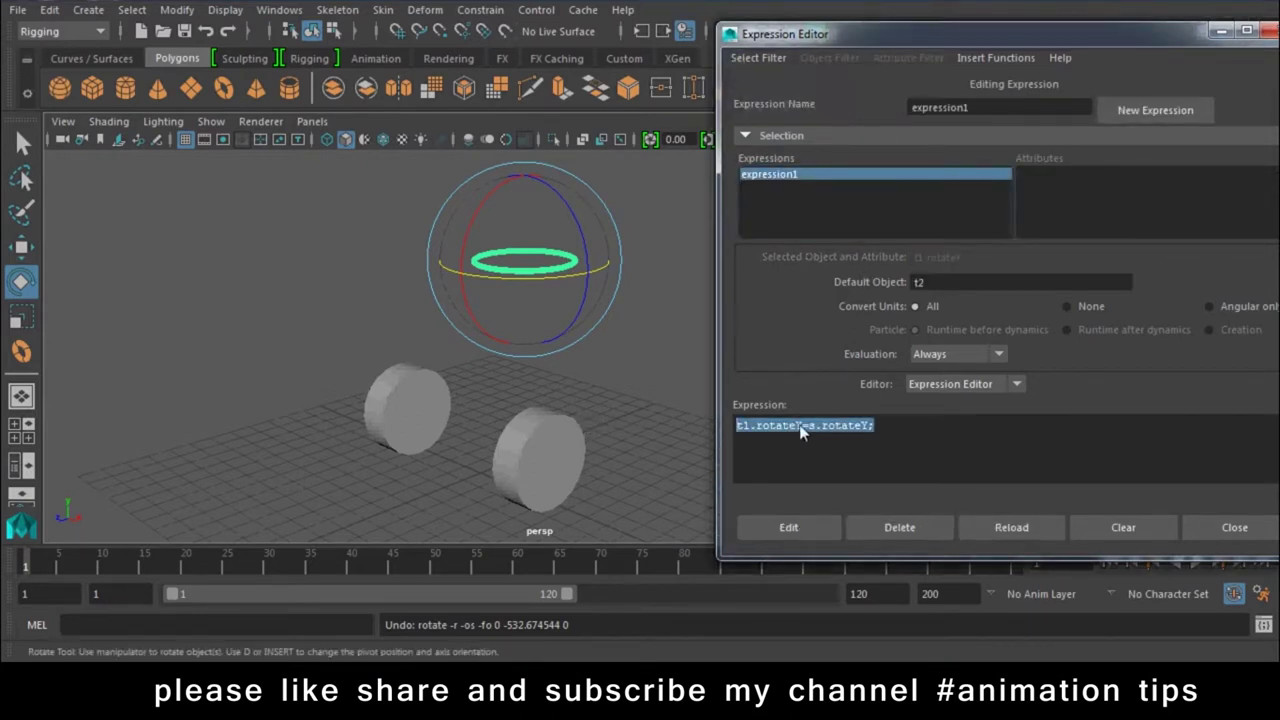
left_click(904, 428)
type("t1.rotateY=s.rotateY;")
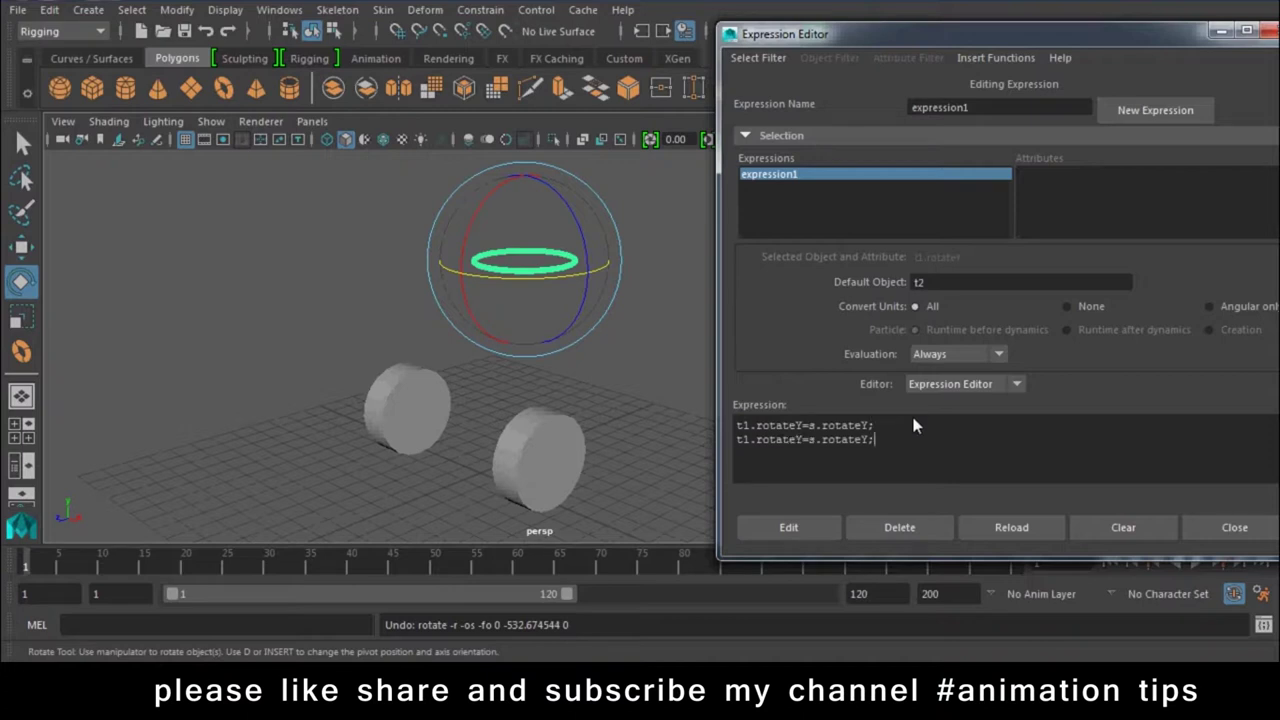
type("2")
left_click(800, 530)
Step: Rotate the torus to confirm both wheels follow, undo it, and orbit around the cart
mouse_move(554, 285)
left_mouse_down()
mouse_move(493, 276)
mouse_move(625, 276)
mouse_move(454, 284)
mouse_move(569, 289)
mouse_move(478, 297)
mouse_move(557, 315)
mouse_move(647, 311)
left_mouse_up()
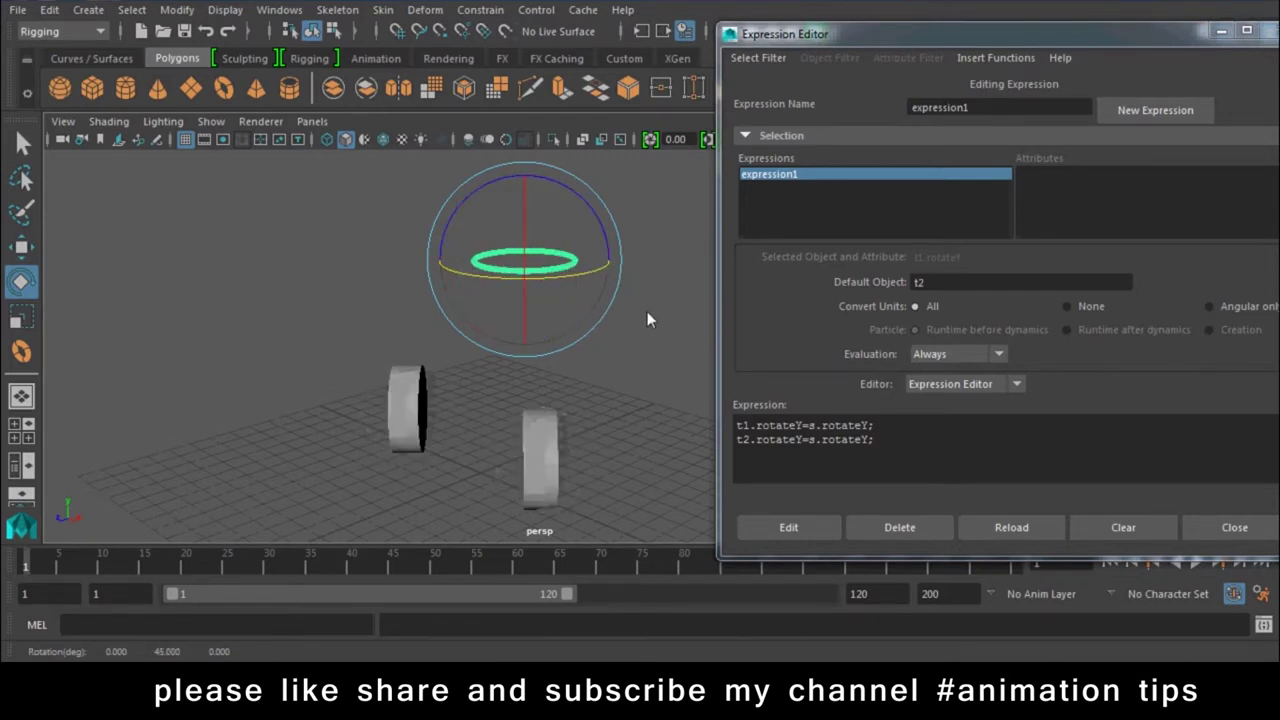
key("ctrl+z")
key("w")
mouse_move(515, 379)
left_mouse_down("alt")
mouse_move(523, 450)
mouse_move(323, 429)
mouse_move(463, 430)
mouse_move(586, 495)
left_mouse_up("alt")
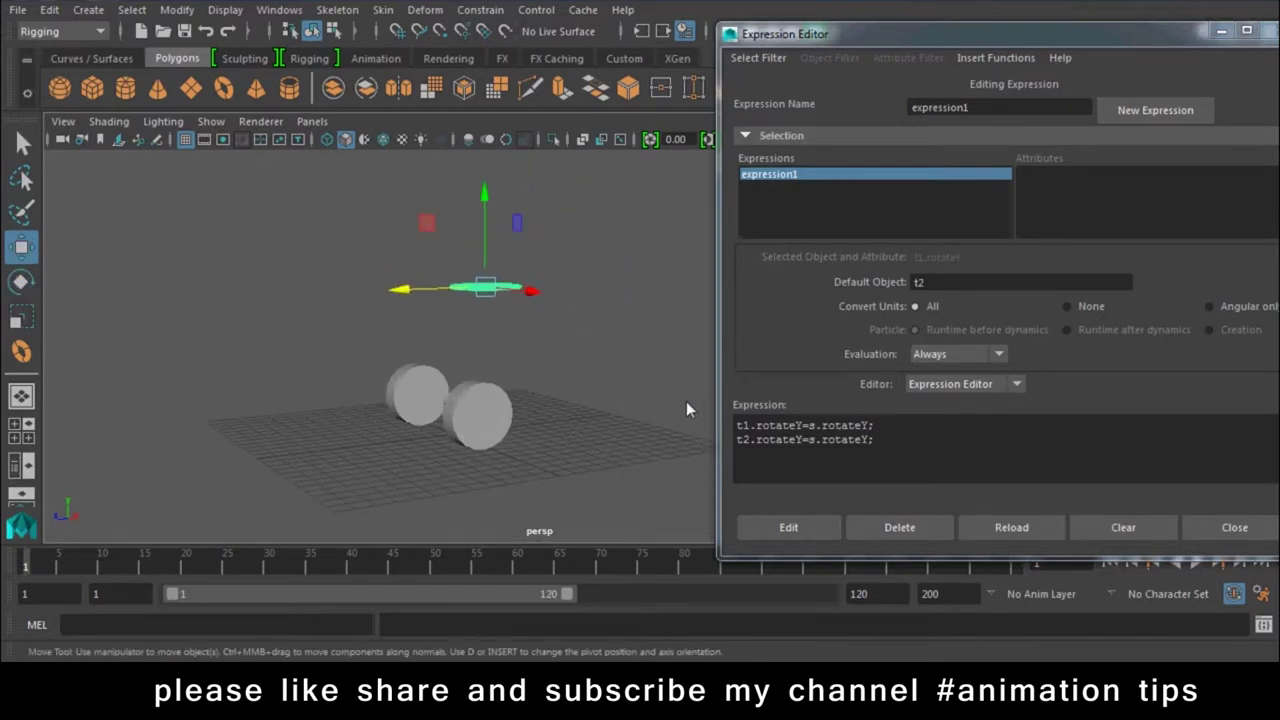
mouse_move(615, 432)
left_mouse_down("alt")
mouse_move(514, 443)
mouse_move(569, 471)
mouse_move(506, 463)
left_mouse_up("alt")
Step: Close the Expression Editor and draw a polygon cube above the wheels from the side view
left_click(1233, 527)
left_click(103, 85)
key("space")
left_click_drag(471, 229, 530, 228)
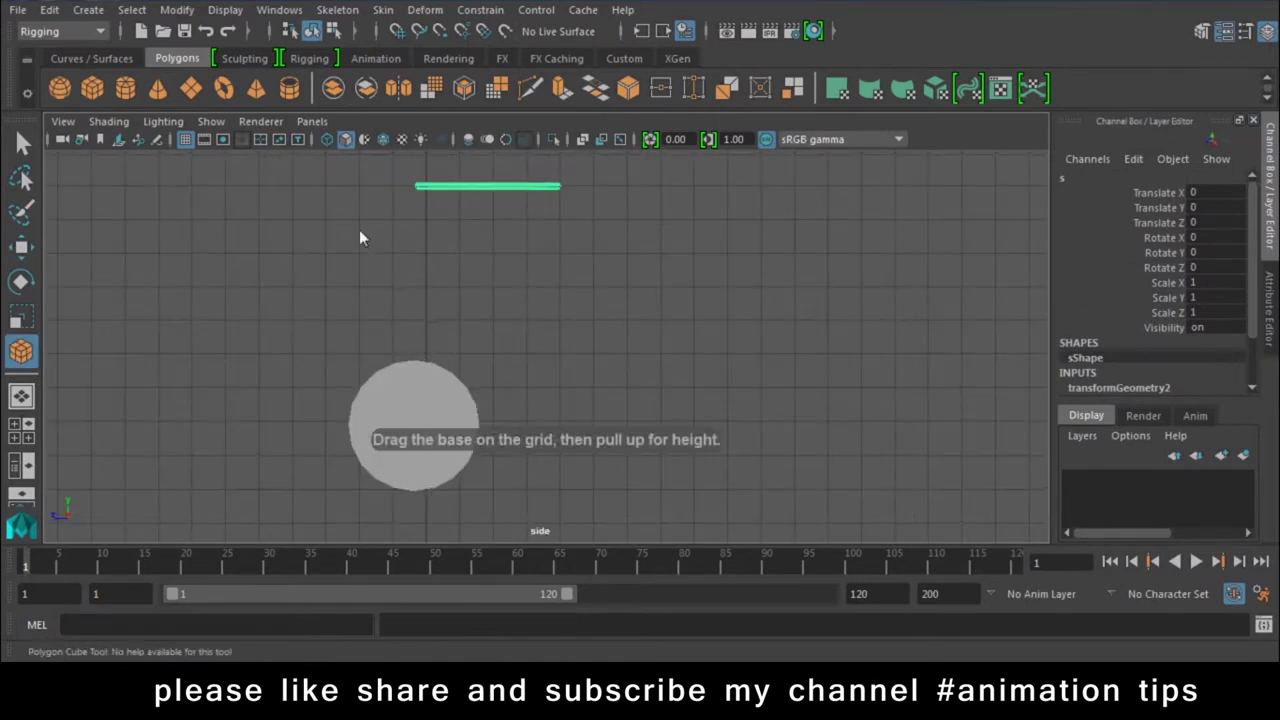
left_click_drag(330, 165, 847, 361)
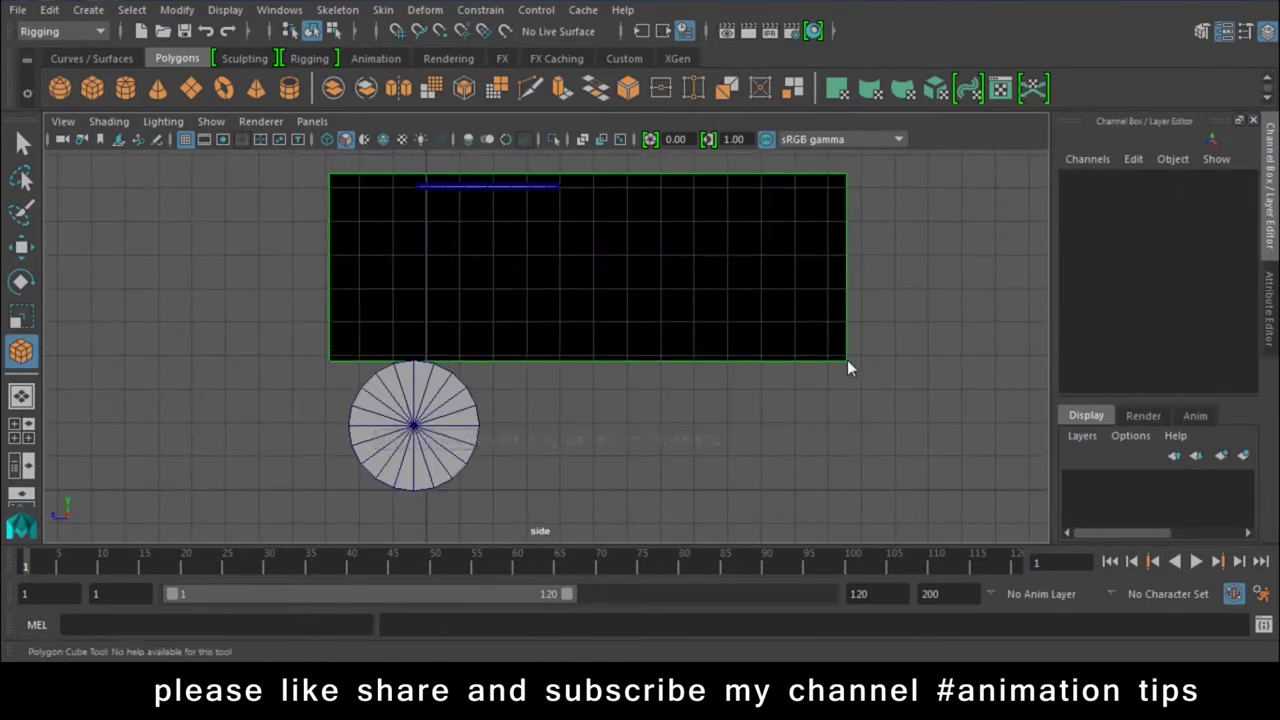
key("space")
left_click(705, 323)
left_click_drag(635, 405, 595, 362, "alt")
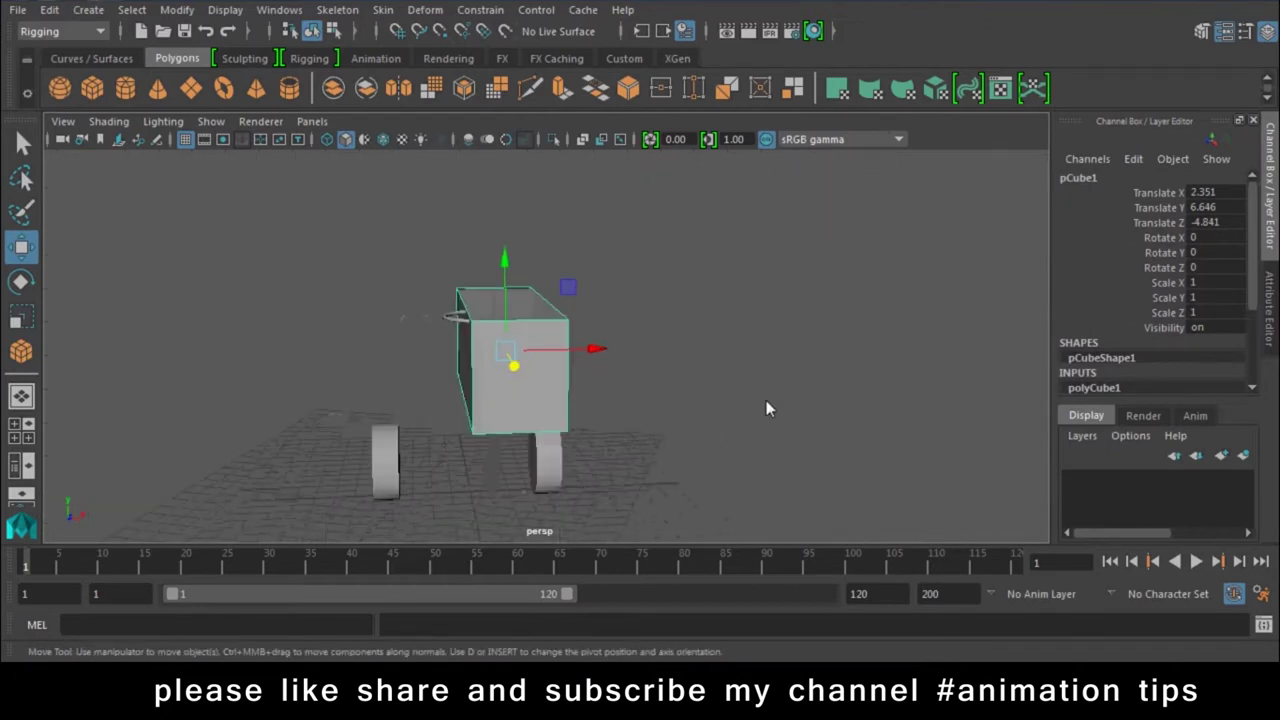
Step: Centre the cube at Translate X 0 and stretch it along X to Scale X 2.016
right_click(485, 341)
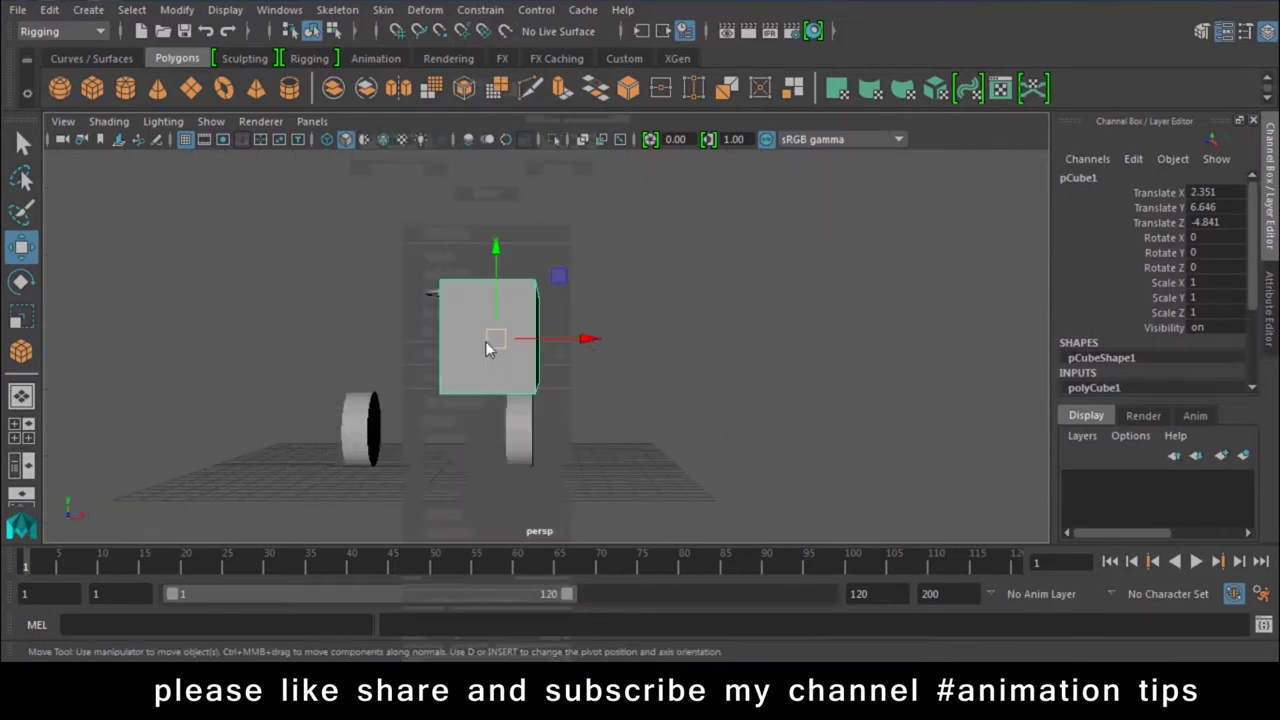
left_click_drag(580, 340, 545, 343)
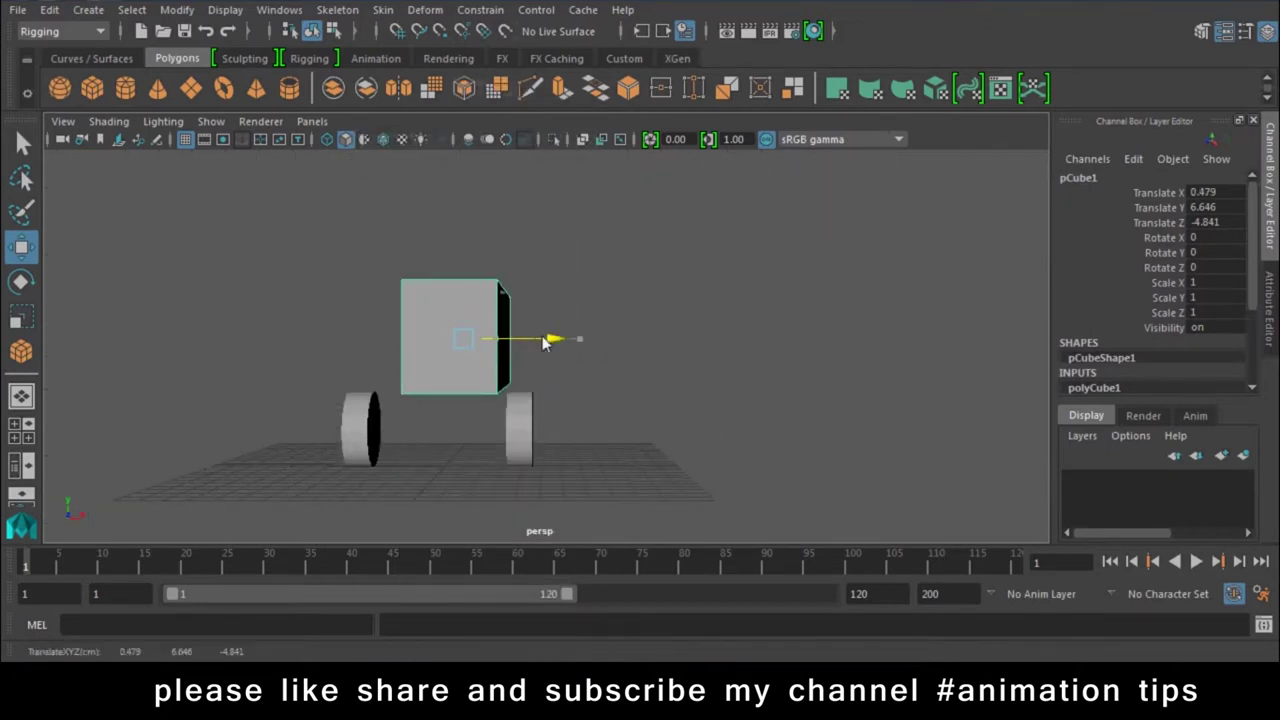
double_click(1213, 195)
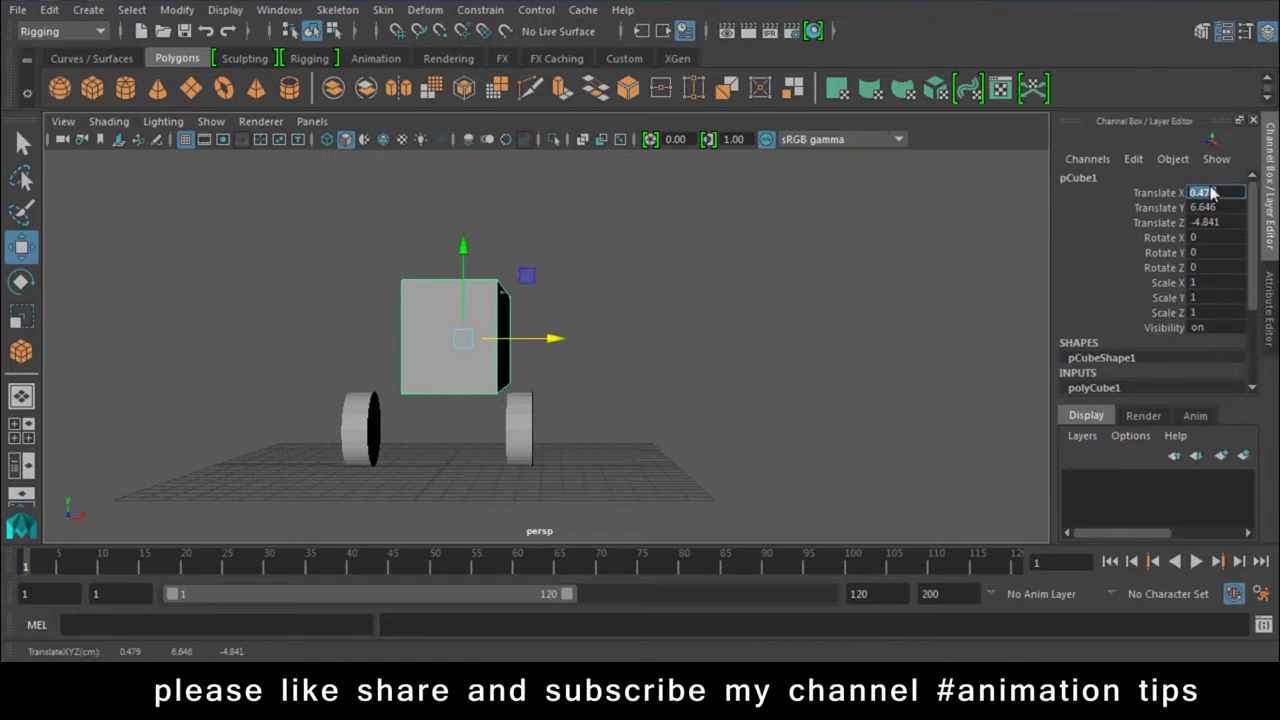
type("0")
key("Return")
key("r")
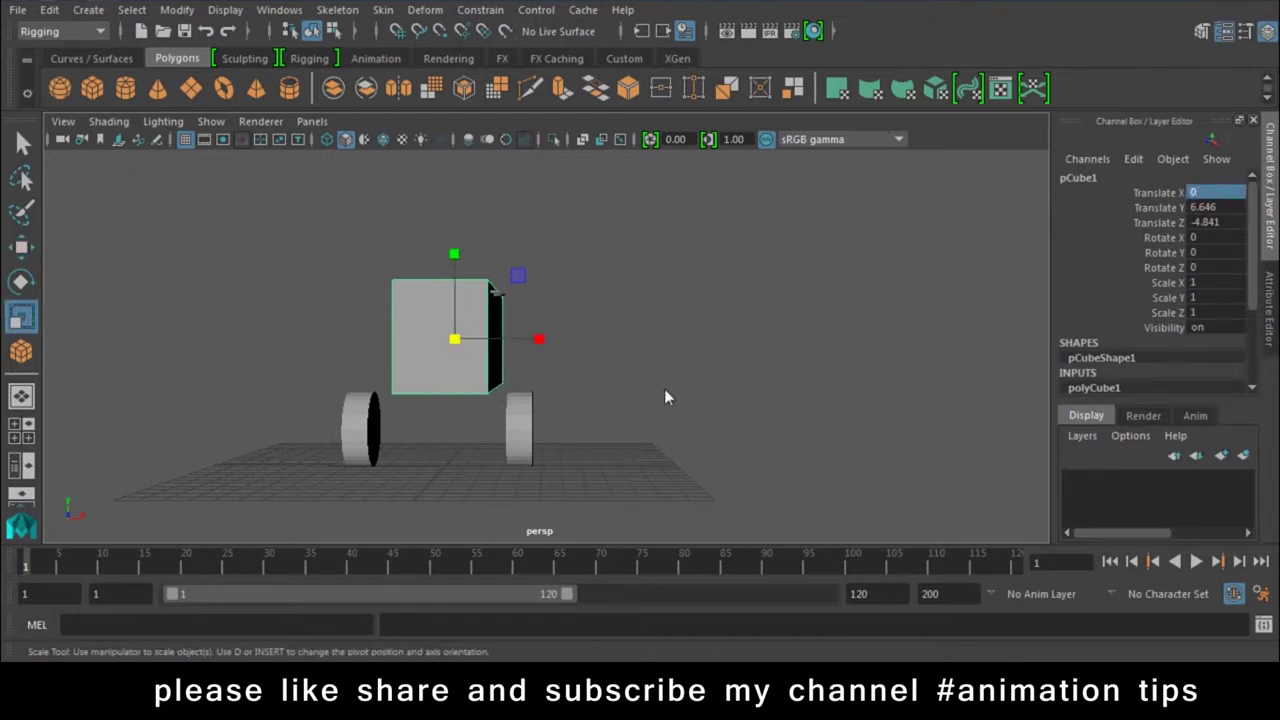
left_click_drag(540, 342, 623, 343)
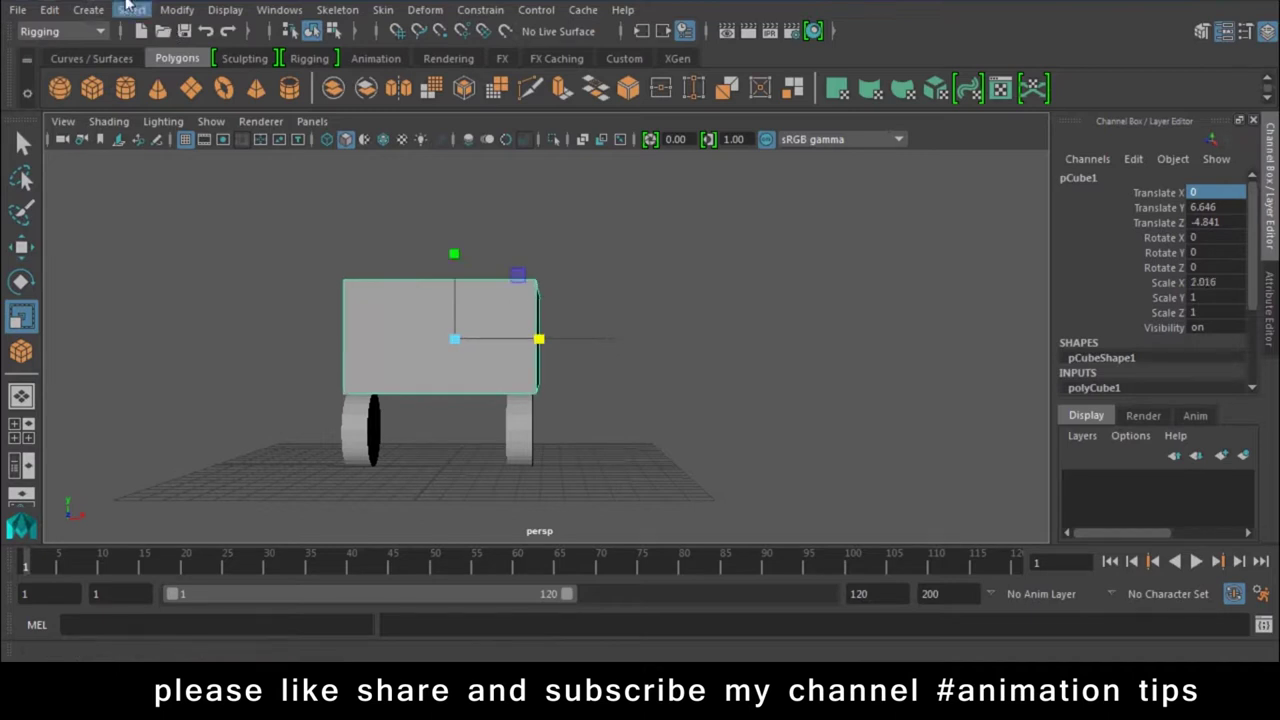
Step: Freeze the box's transformations
left_click(50, 10)
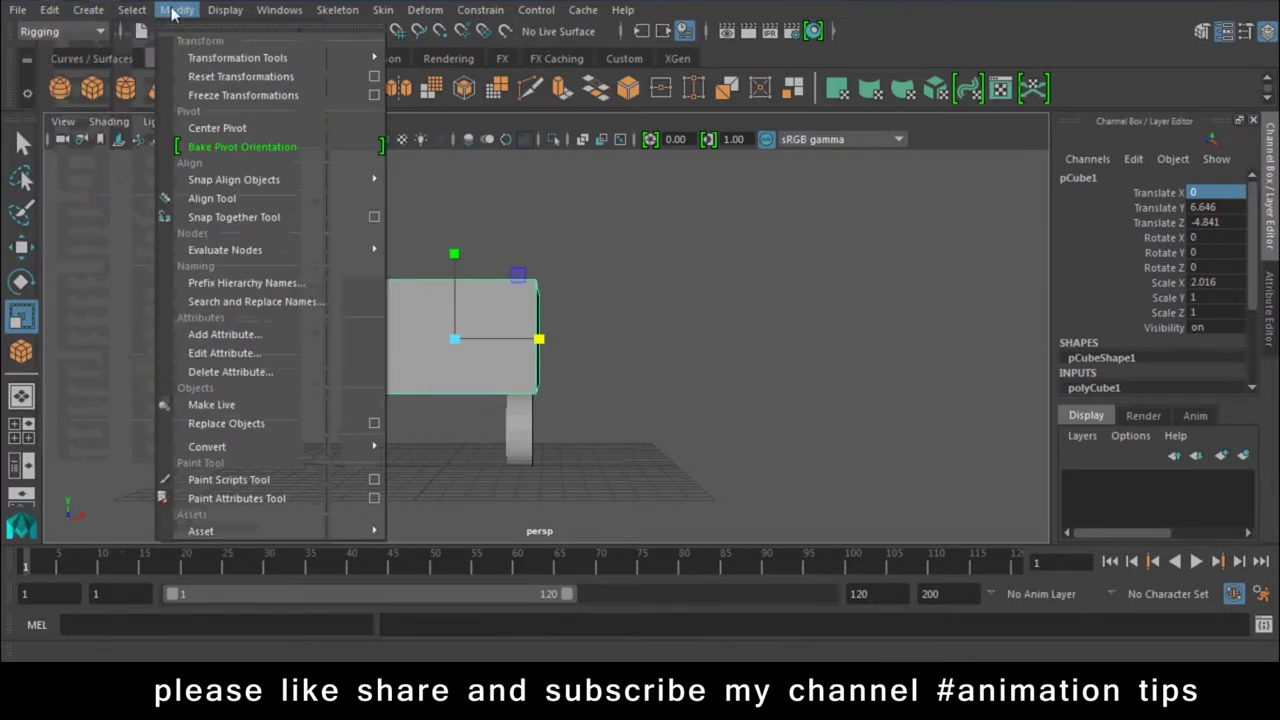
left_click(210, 95)
key("w")
left_click_drag(636, 331, 525, 338, "alt")
Step: Duplicate the wheels to the rear to make four, and freeze their transformations
left_click(370, 434)
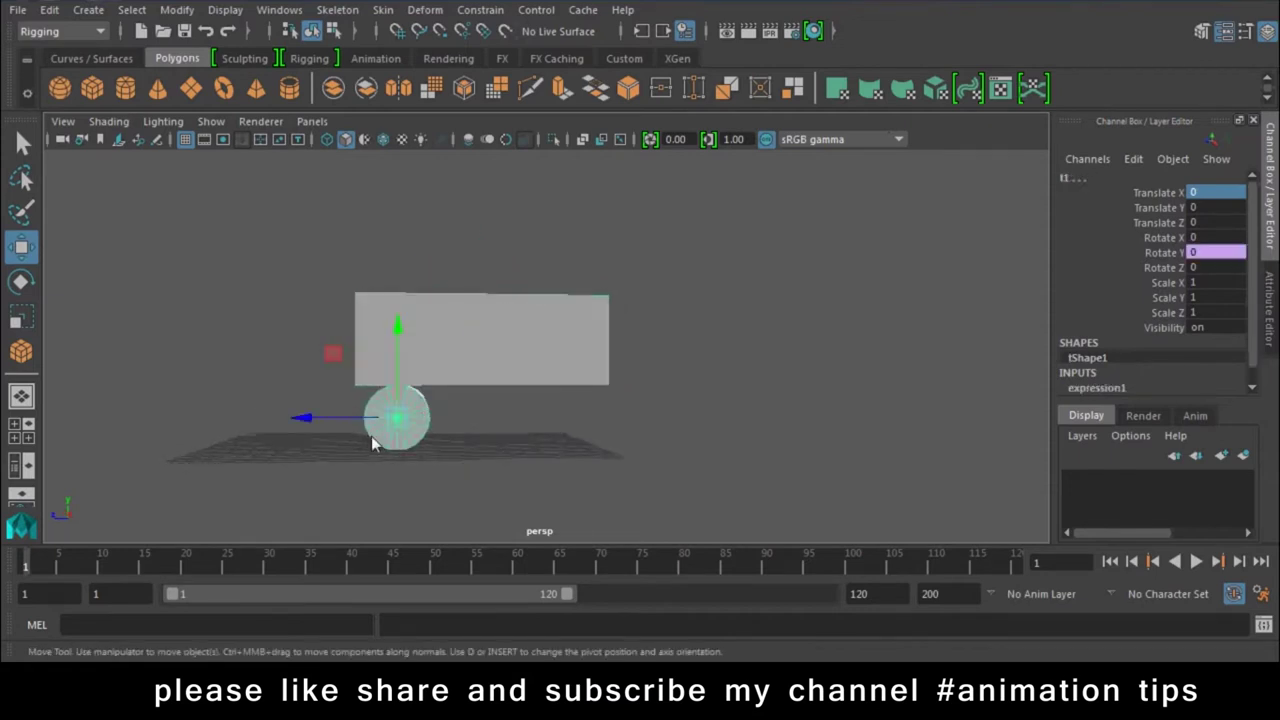
key("ctrl+d")
left_click_drag(314, 414, 494, 425)
left_click_drag(614, 349, 352, 484)
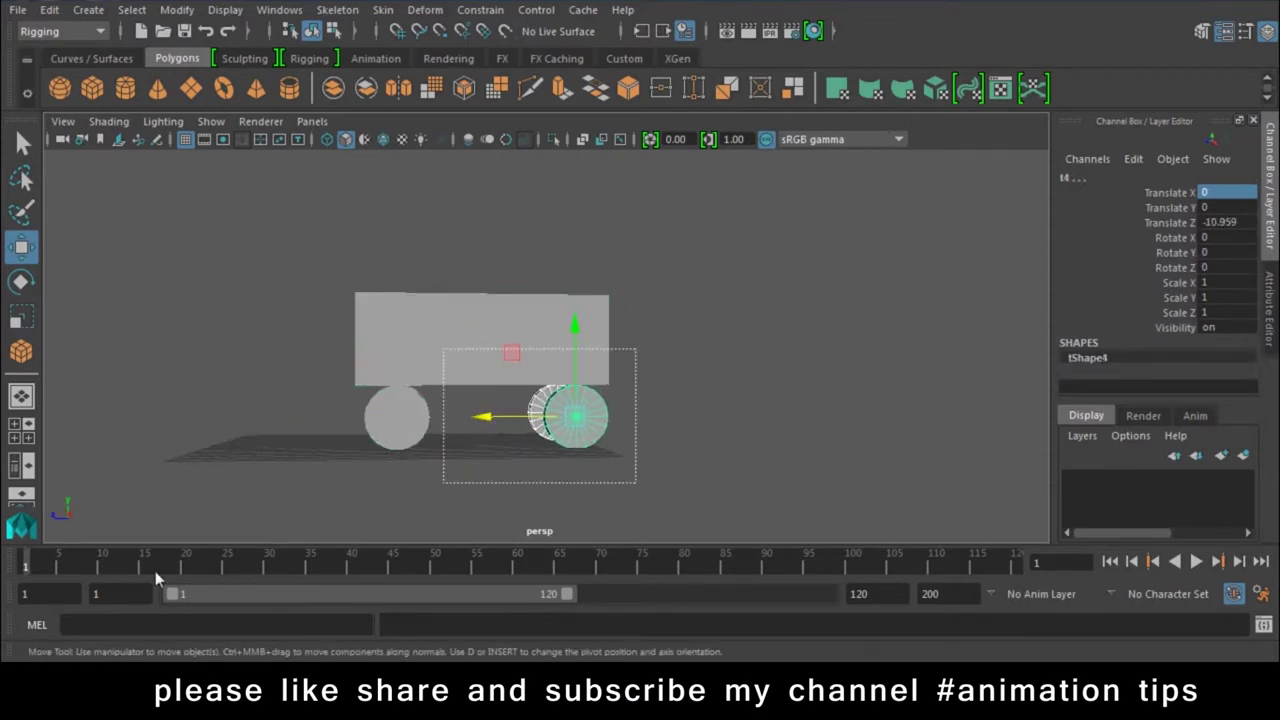
left_click(177, 9)
left_click(206, 94)
left_click_drag(379, 345, 471, 352, "alt")
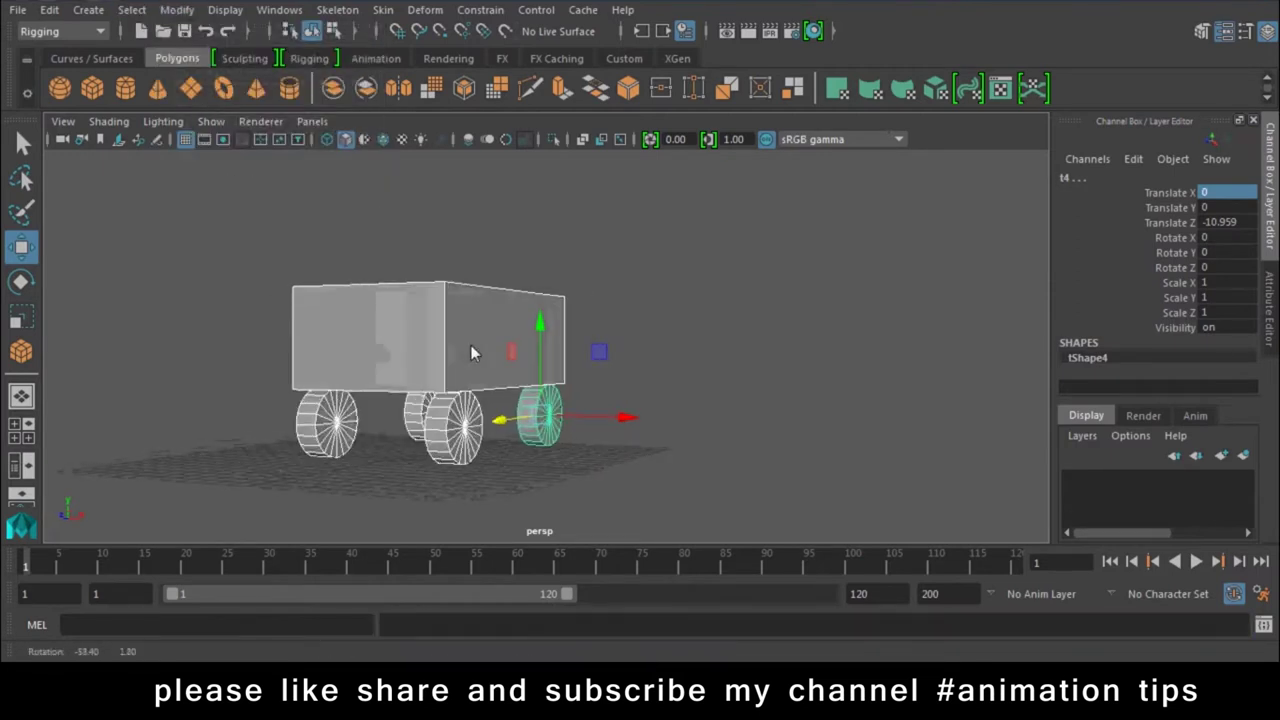
Step: Raise torus control s above the box to Translate Y 2.067, returning to textured shading
left_click(613, 273)
key("4")
left_click(432, 297)
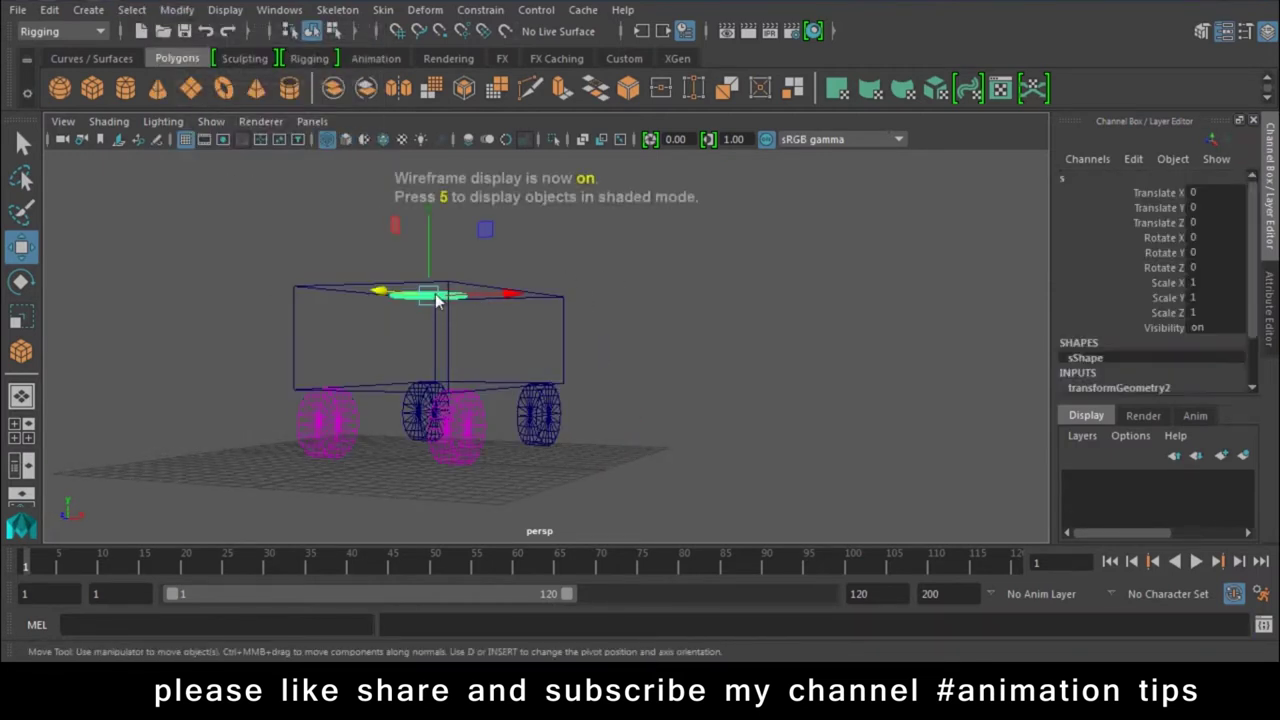
mouse_move(436, 297)
left_mouse_down()
mouse_move(432, 258)
mouse_move(489, 305)
mouse_move(481, 381)
mouse_move(565, 264)
left_mouse_up()
key("5")
key("6")
Step: Check the cart in wireframe, then test steering by rotating the torus and undo it
key("4")
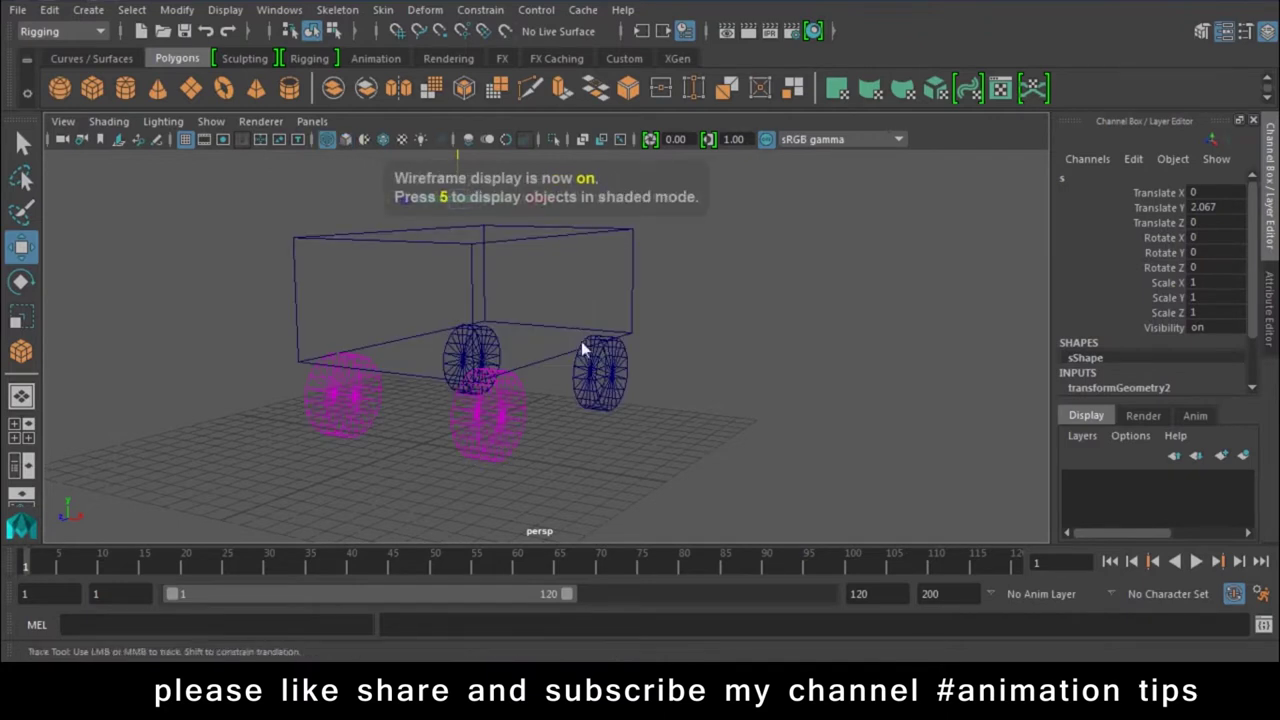
left_click_drag(581, 341, 446, 343, "alt")
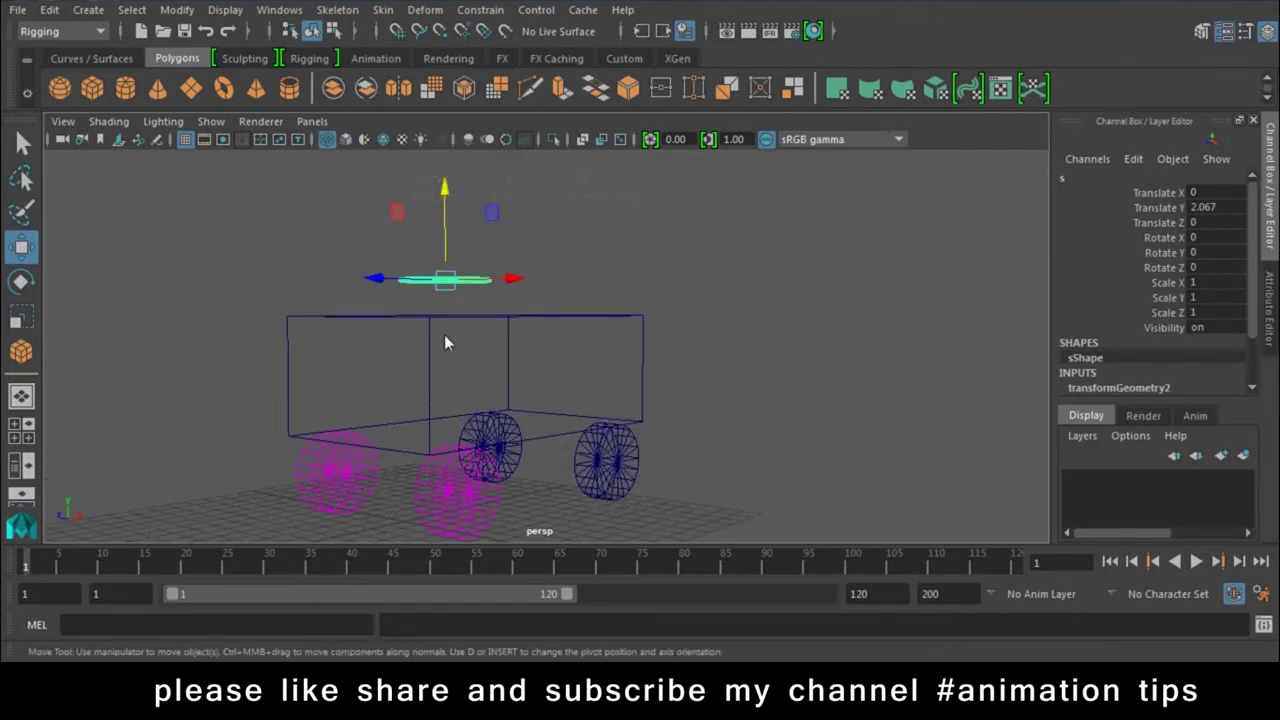
key("5")
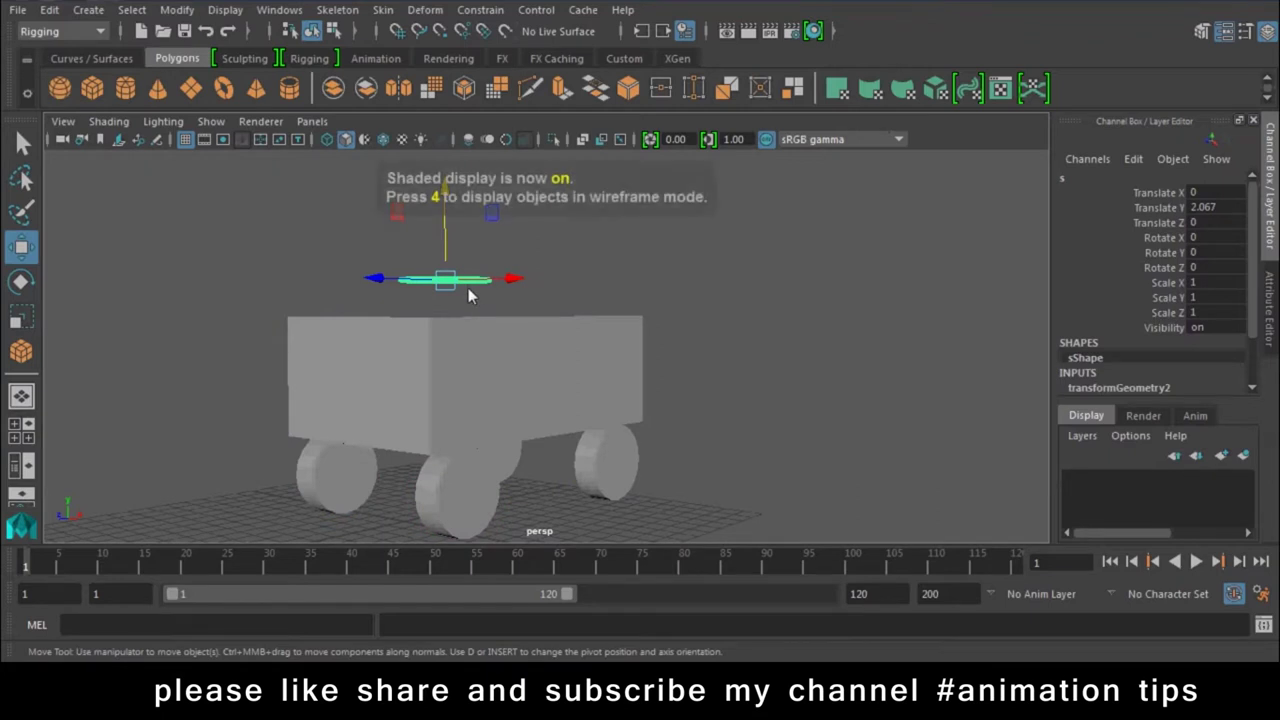
key("e")
left_click_drag(468, 288, 476, 292)
key("ctrl+z")
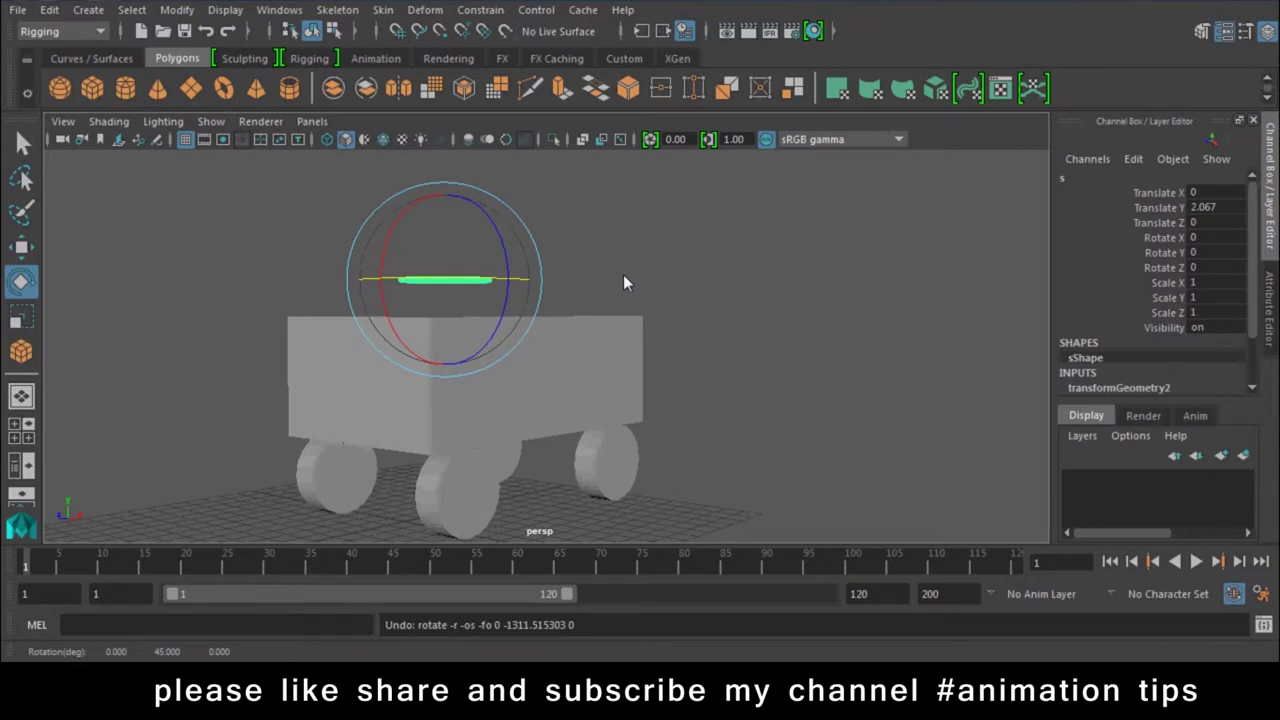
Step: Slide box pCube1 forward along Z to Translate Z -26.692
key("w")
mouse_move(618, 301)
left_mouse_down("alt")
mouse_move(693, 303)
mouse_move(731, 367)
mouse_move(725, 389)
mouse_move(452, 345)
left_mouse_up("alt")
left_click(452, 345)
mouse_move(462, 299)
left_mouse_down()
mouse_move(203, 340)
mouse_move(745, 355)
mouse_move(821, 424)
left_mouse_up()
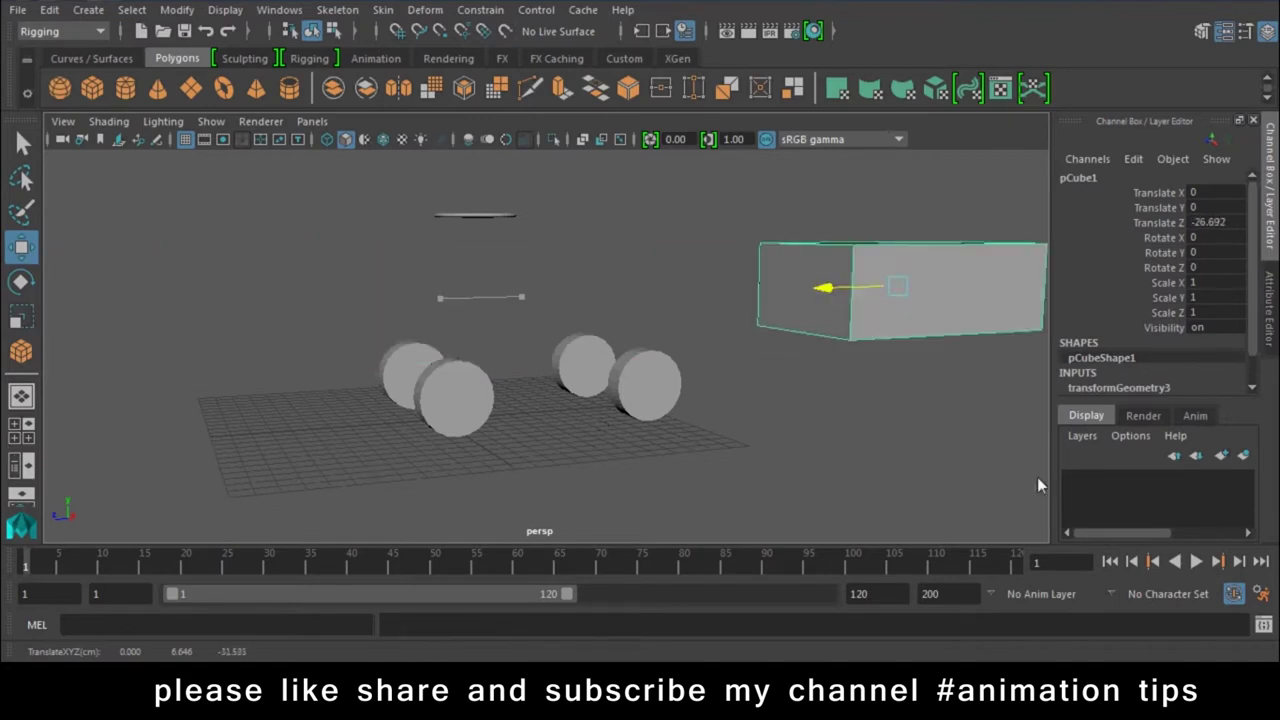
Step: Undo the cart body's move, then test-rotate the front-left wheel and undo it
key("ctrl+z")
scroll(720, 480, "up", 3)
left_click(578, 371)
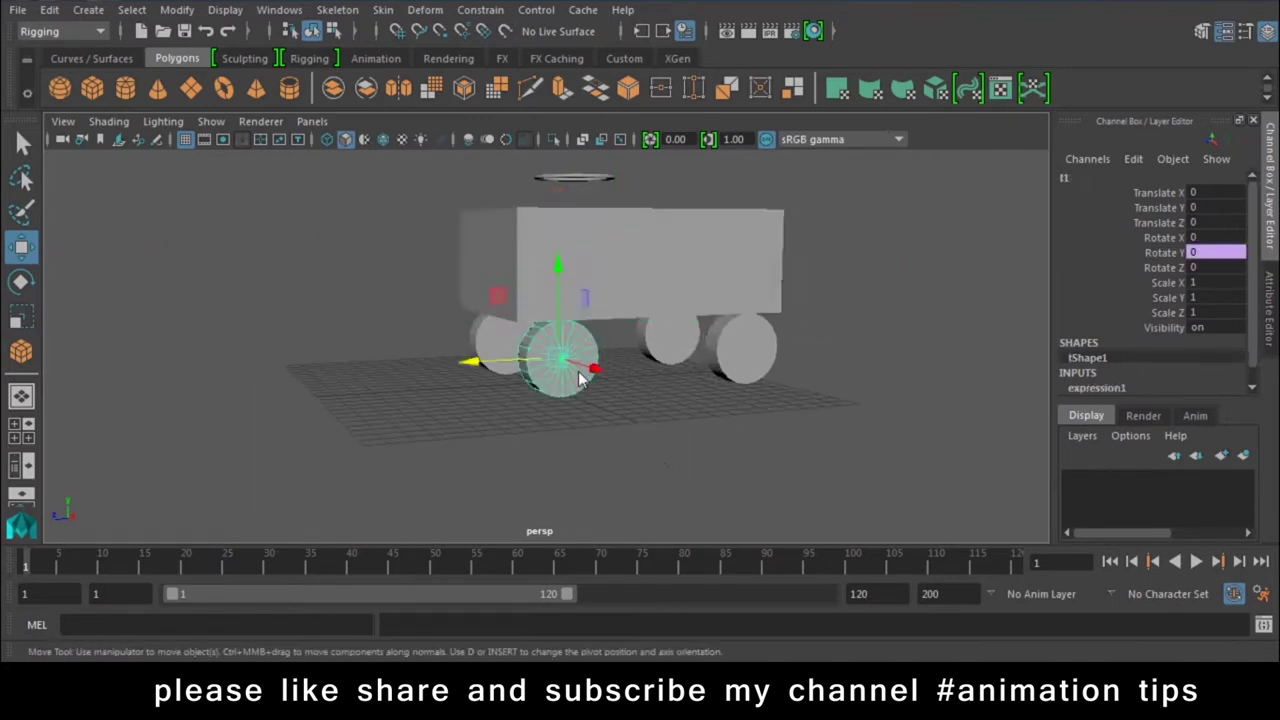
key("e")
mouse_move(517, 285)
left_mouse_down()
mouse_move(529, 286)
mouse_move(484, 440)
mouse_move(563, 245)
left_mouse_up()
key("ctrl+z")
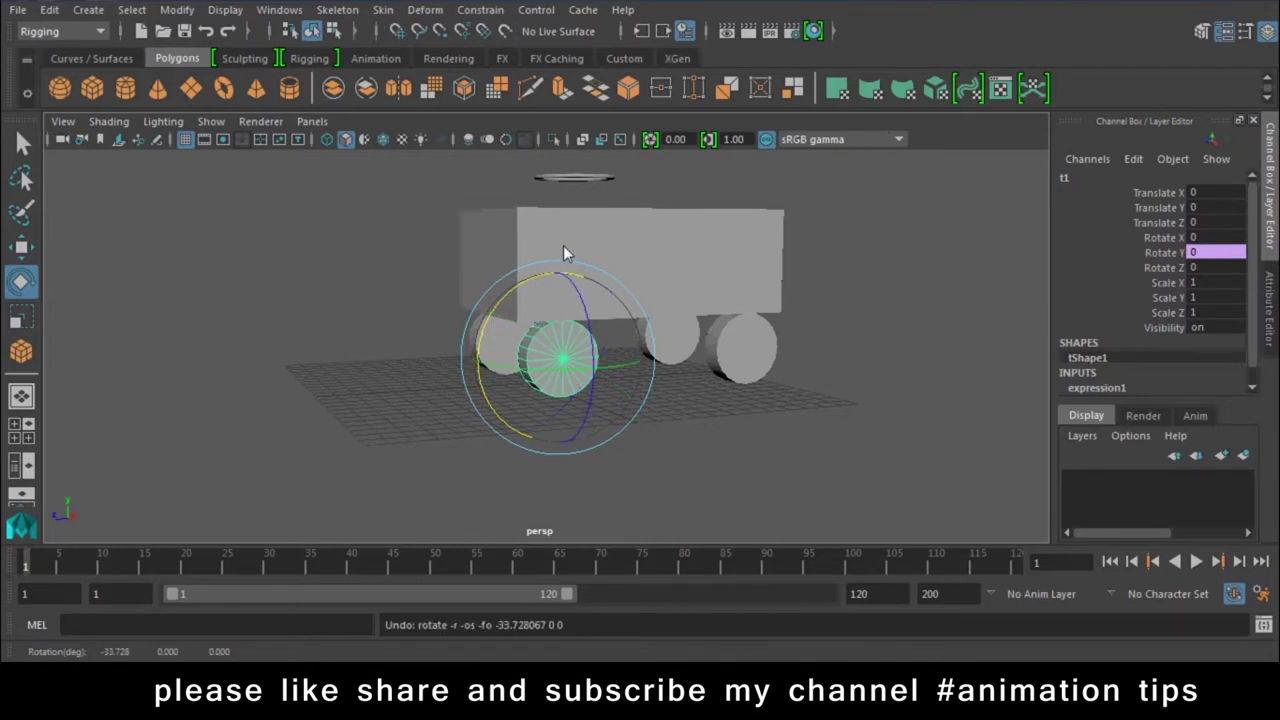
key("w")
Step: Rename the cart body pCube1 to box in the Channel Box
mouse_move(585, 298)
left_mouse_down("alt")
mouse_move(844, 414)
mouse_move(777, 423)
mouse_move(581, 324)
left_mouse_up("alt")
left_click(581, 326)
left_click(1115, 180)
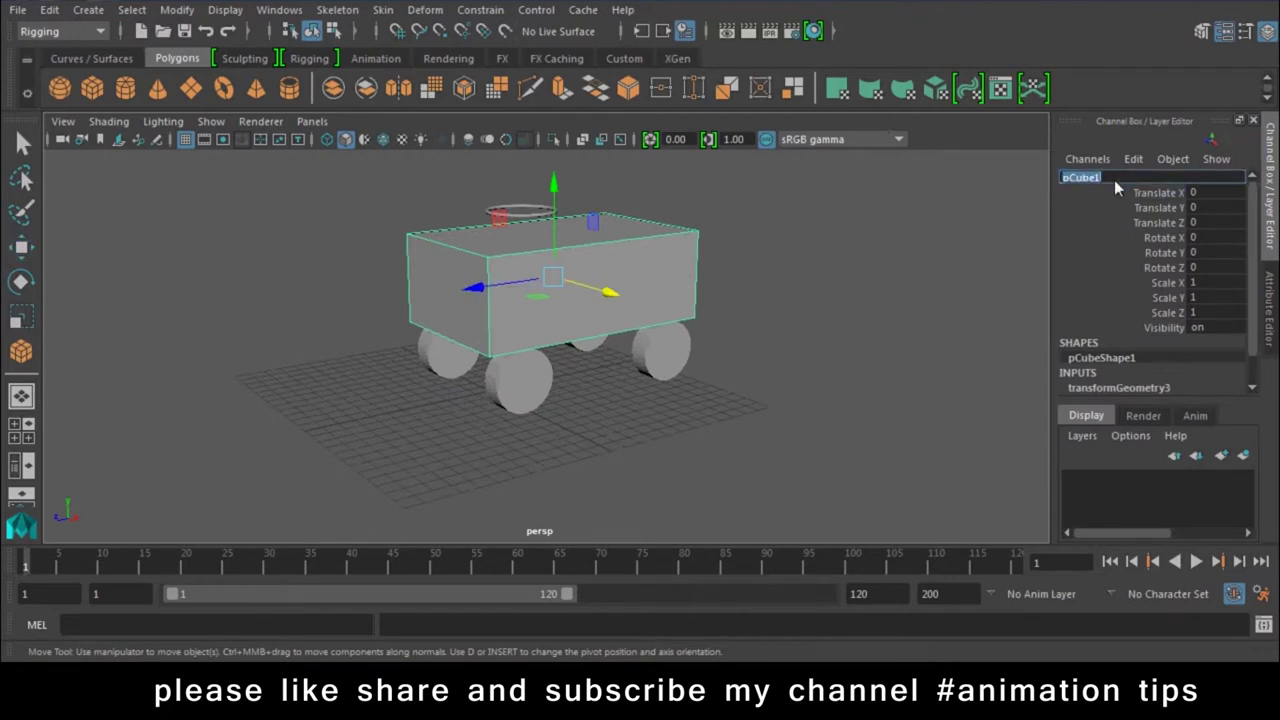
type("box")
key("Return")
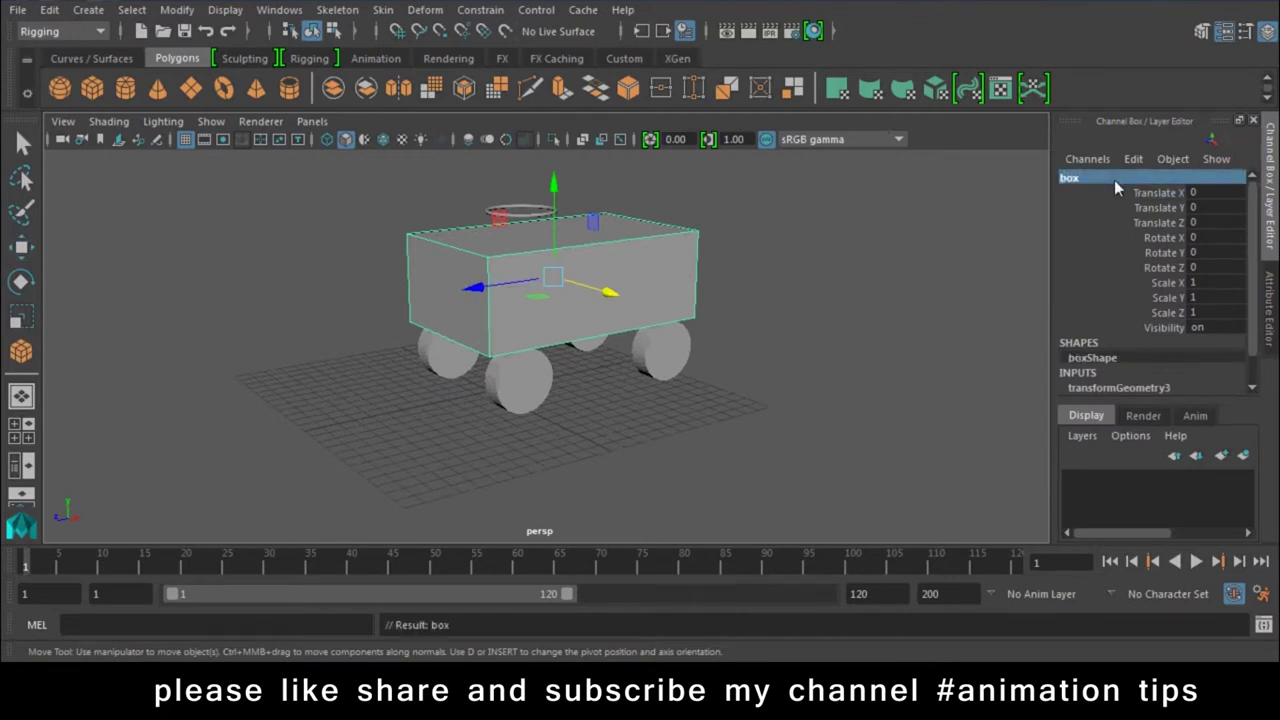
Step: Check the wheels from the cart's end, then open Windows > Animation Editors
mouse_move(801, 351)
left_mouse_down("alt")
mouse_move(406, 354)
mouse_move(696, 374)
left_mouse_up("alt")
left_click(549, 400)
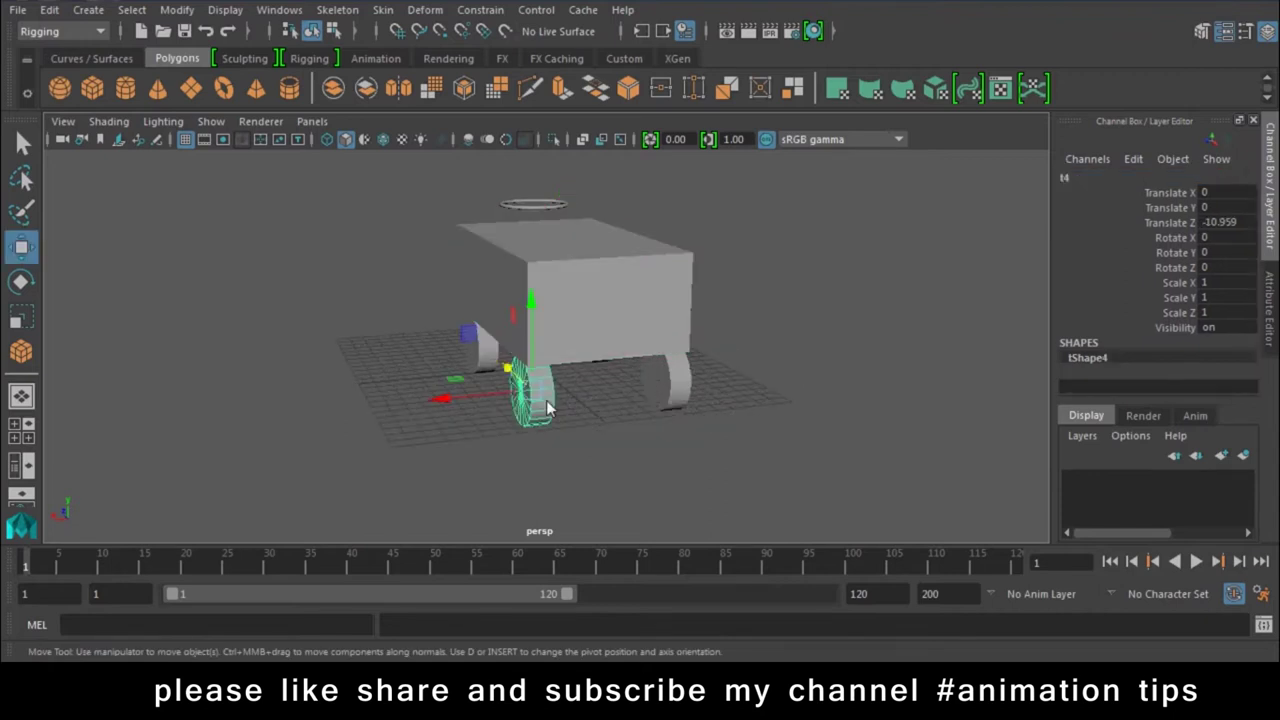
left_click(478, 368)
left_click(663, 385)
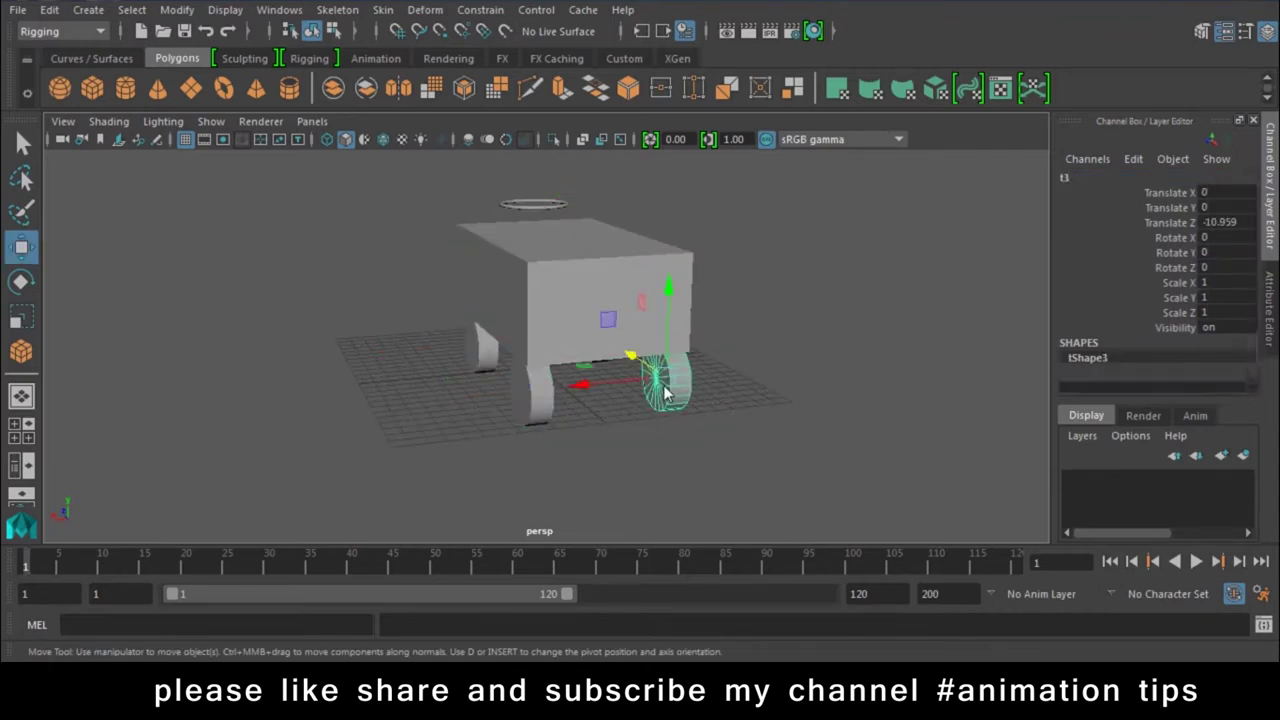
left_click(373, 194)
left_click(279, 9)
mouse_move(327, 57)
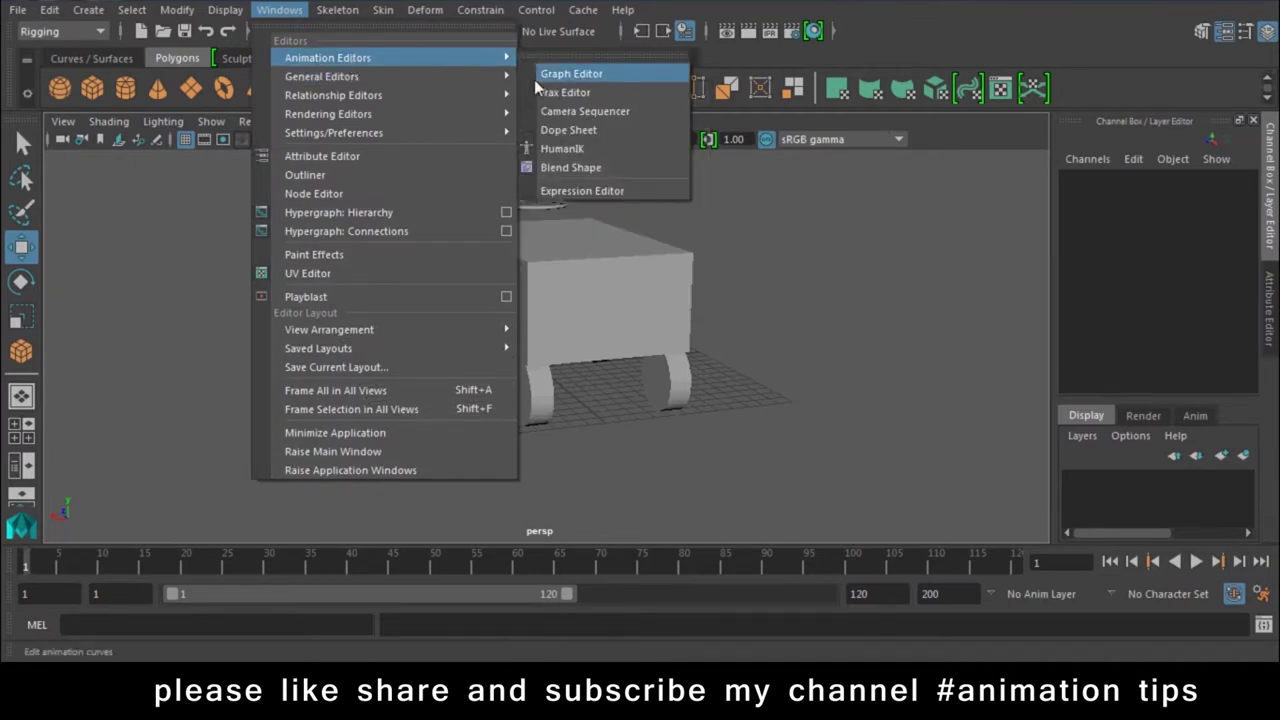
left_click(580, 190)
left_click(584, 300)
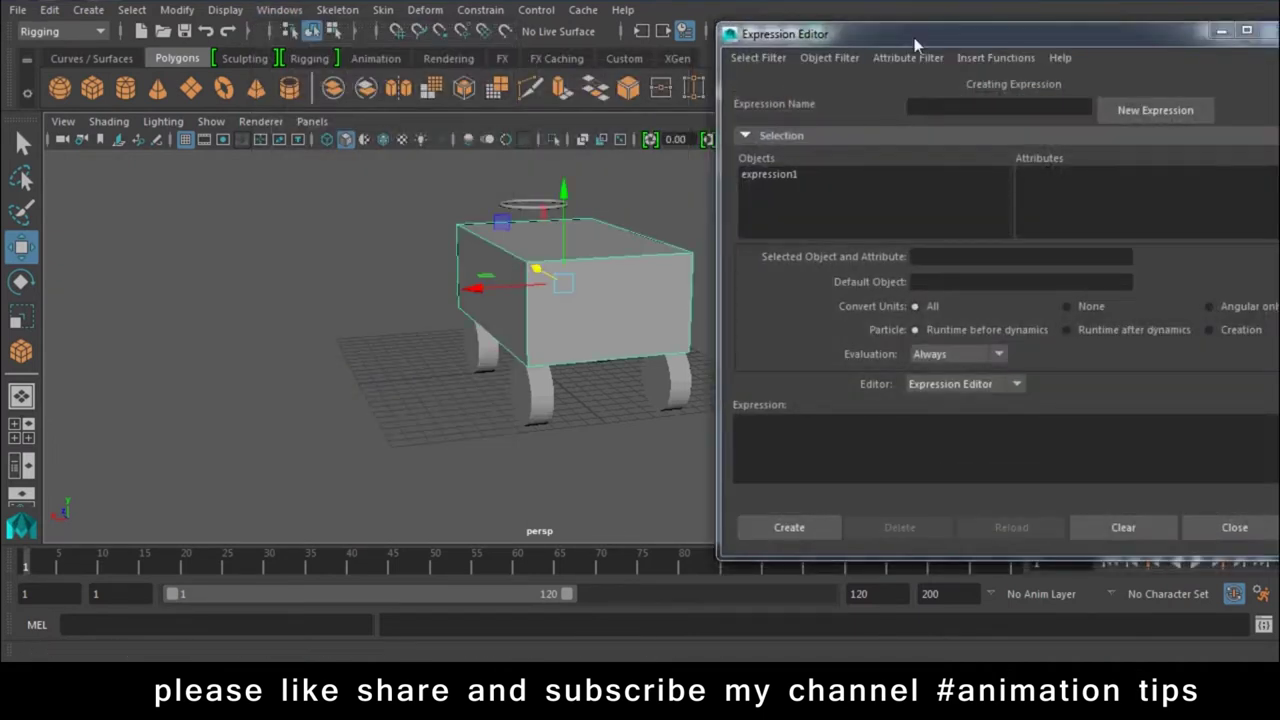
left_click_drag(914, 37, 931, 543)
left_click_drag(480, 287, 304, 321)
middle_click_drag(304, 330, 555, 393)
key("ctrl+z")
left_click(490, 384)
key("e")
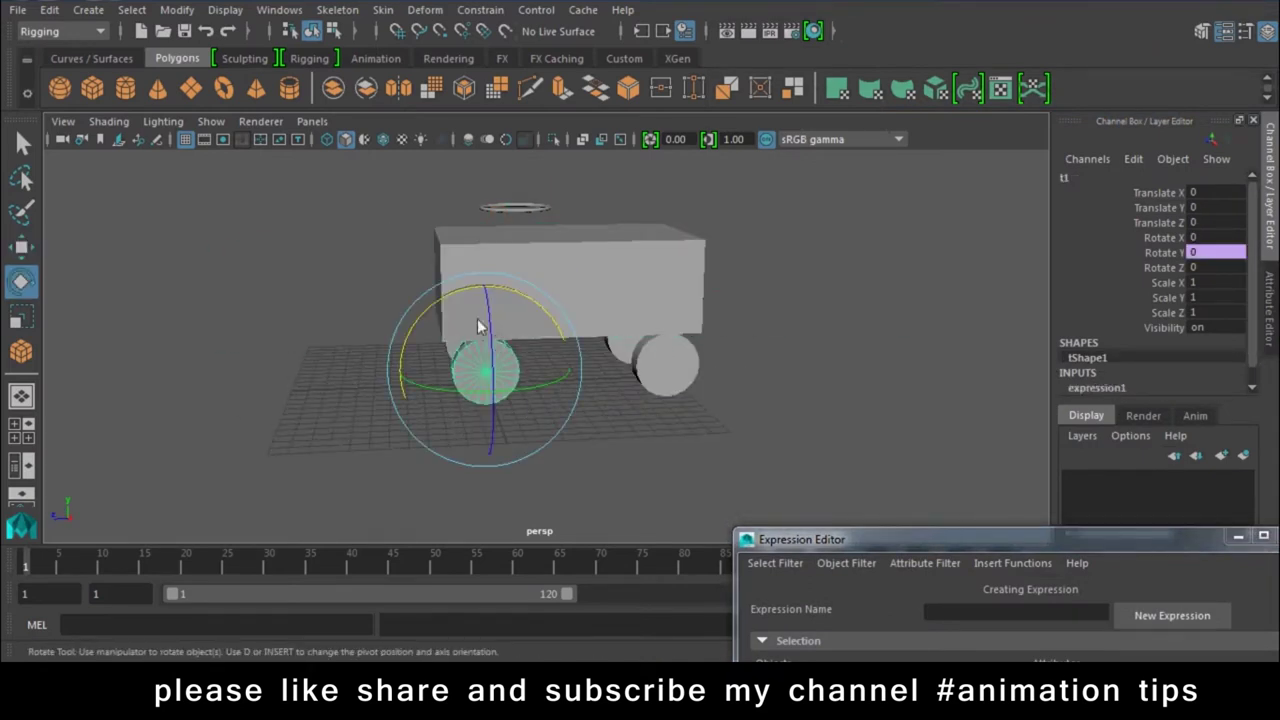
left_click_drag(446, 303, 425, 273)
key("ctrl+z")
mouse_move(849, 541)
left_mouse_down()
mouse_move(669, 60)
mouse_move(683, 0)
left_mouse_up()
left_click(650, 417)
type("tir")
type("roate")
key("BackSpace")
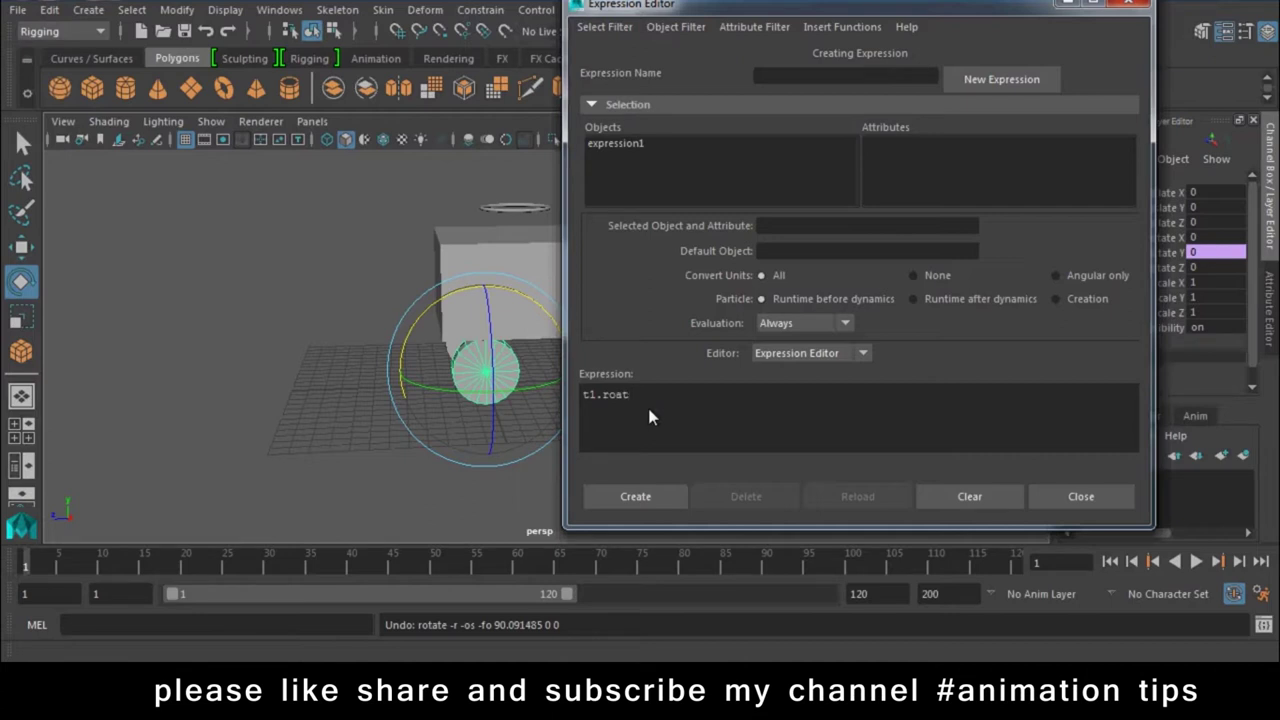
key("BackSpace")
key("BackSpace")
type("tate")
type("X")
type("=")
type("Z")
left_click_drag(800, 395, 538, 395)
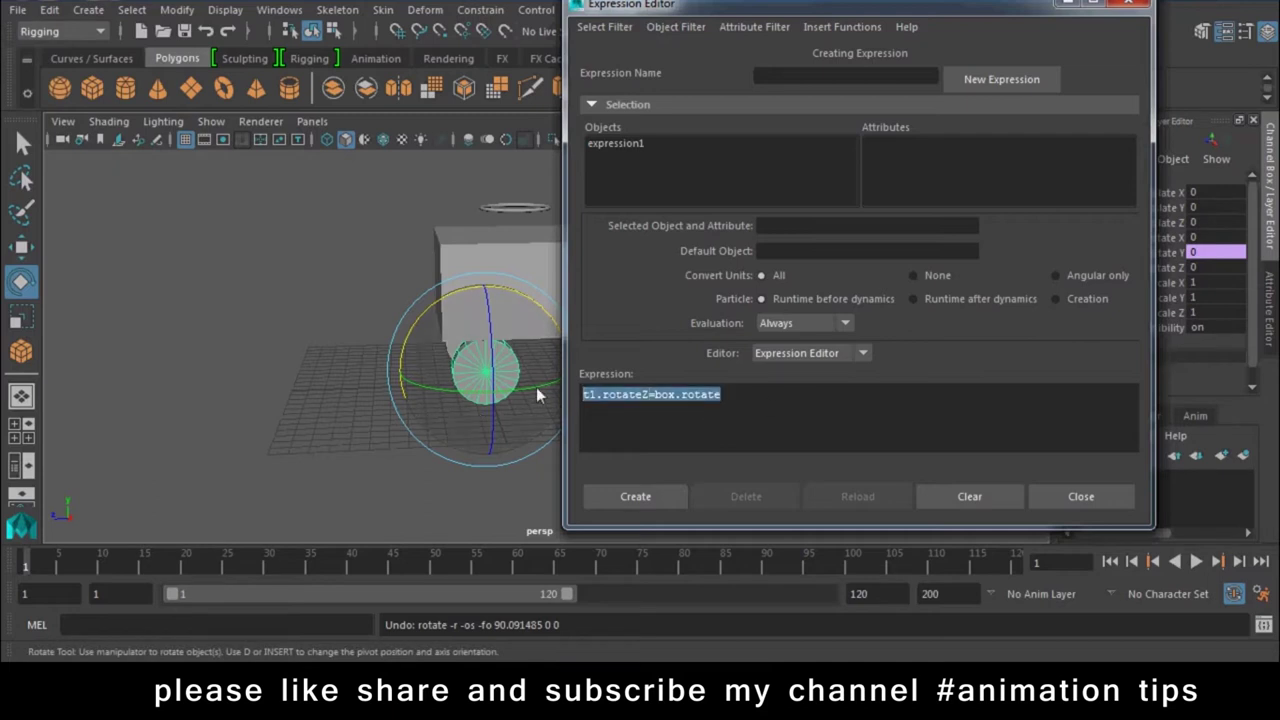
key("BackSpace")
Step: Test-slide the box and turn the front wheel to find its rolling axis, undoing both
left_click(480, 262)
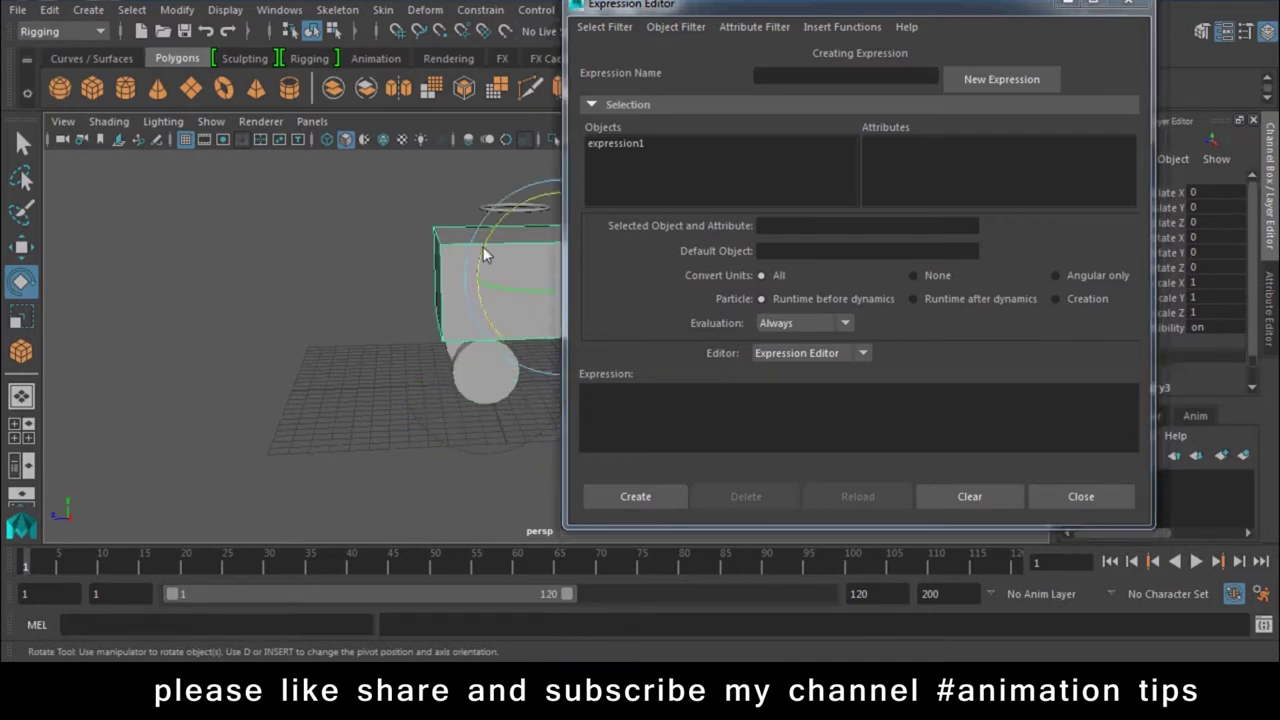
key("w")
left_click_drag(483, 250, 390, 377, "alt")
left_click_drag(337, 292, 368, 304)
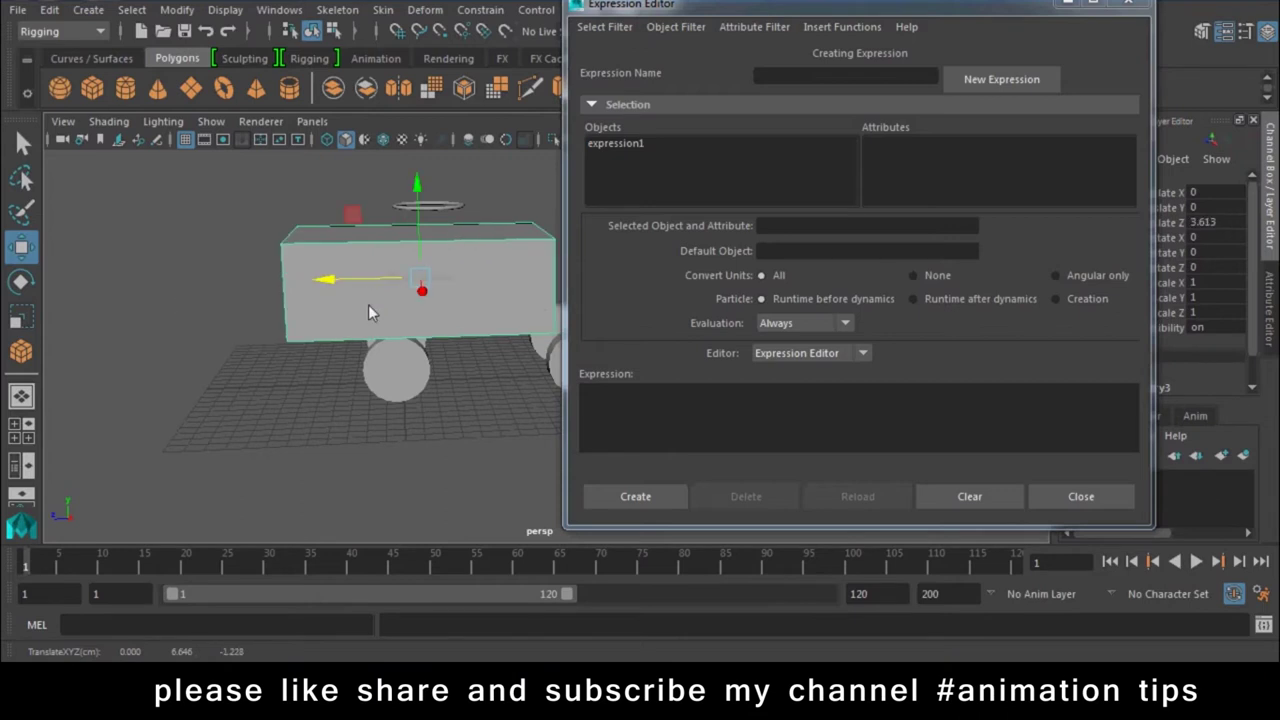
key("ctrl+z")
left_click(405, 372)
key("e")
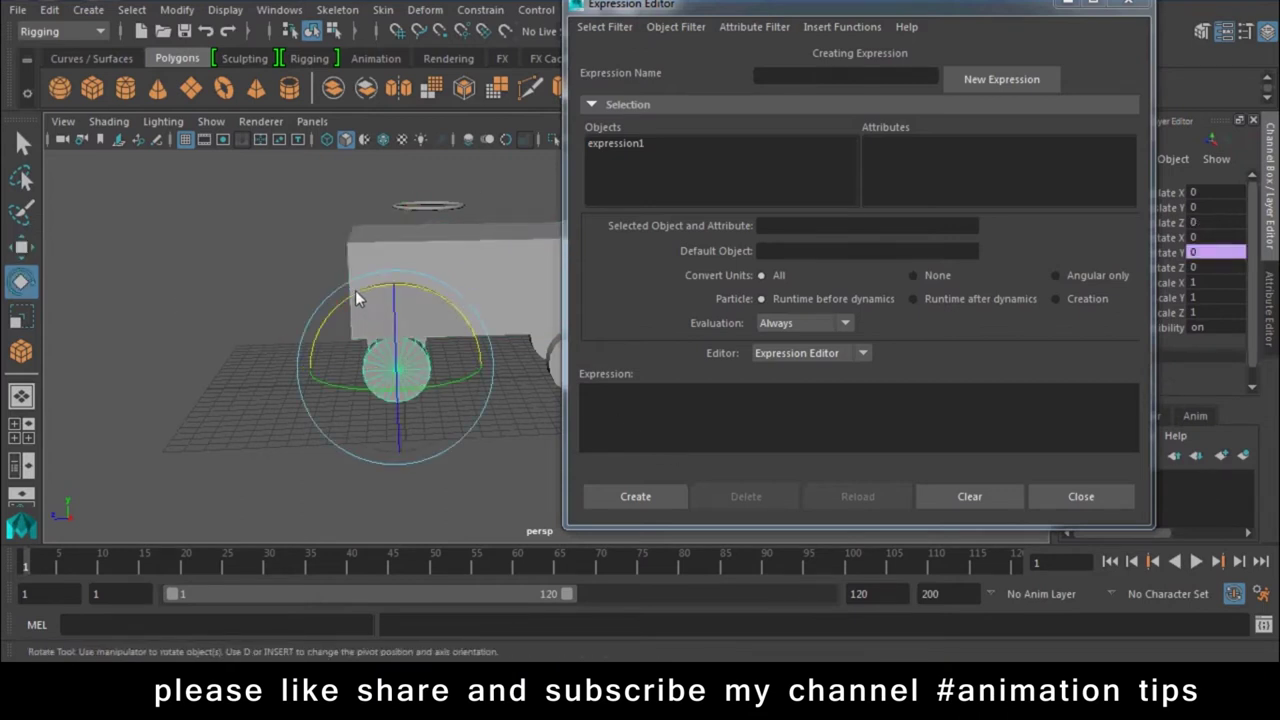
left_click_drag(361, 292, 153, 370)
key("ctrl+z")
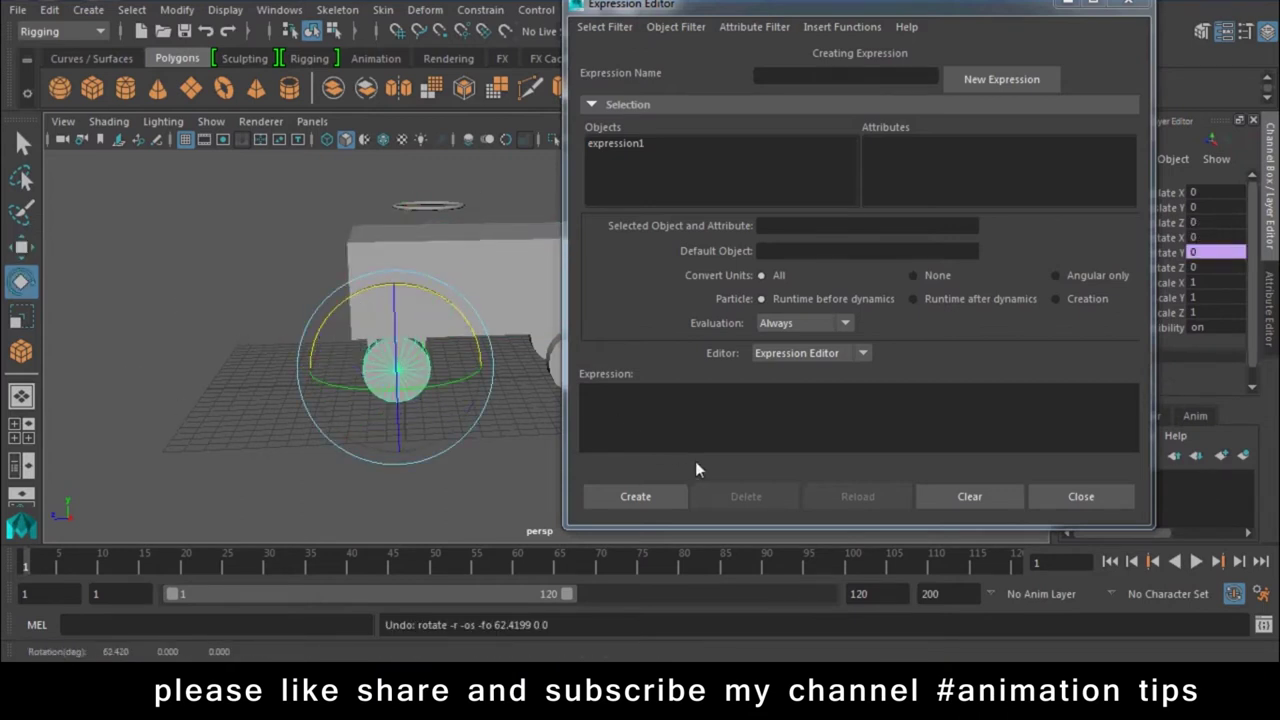
Step: Write the expression t1.rotateX=box.translateZ and create it as expression2
left_click(717, 407)
type("t1.rotateZ=box.rotate")
left_click_drag(649, 397, 643, 398)
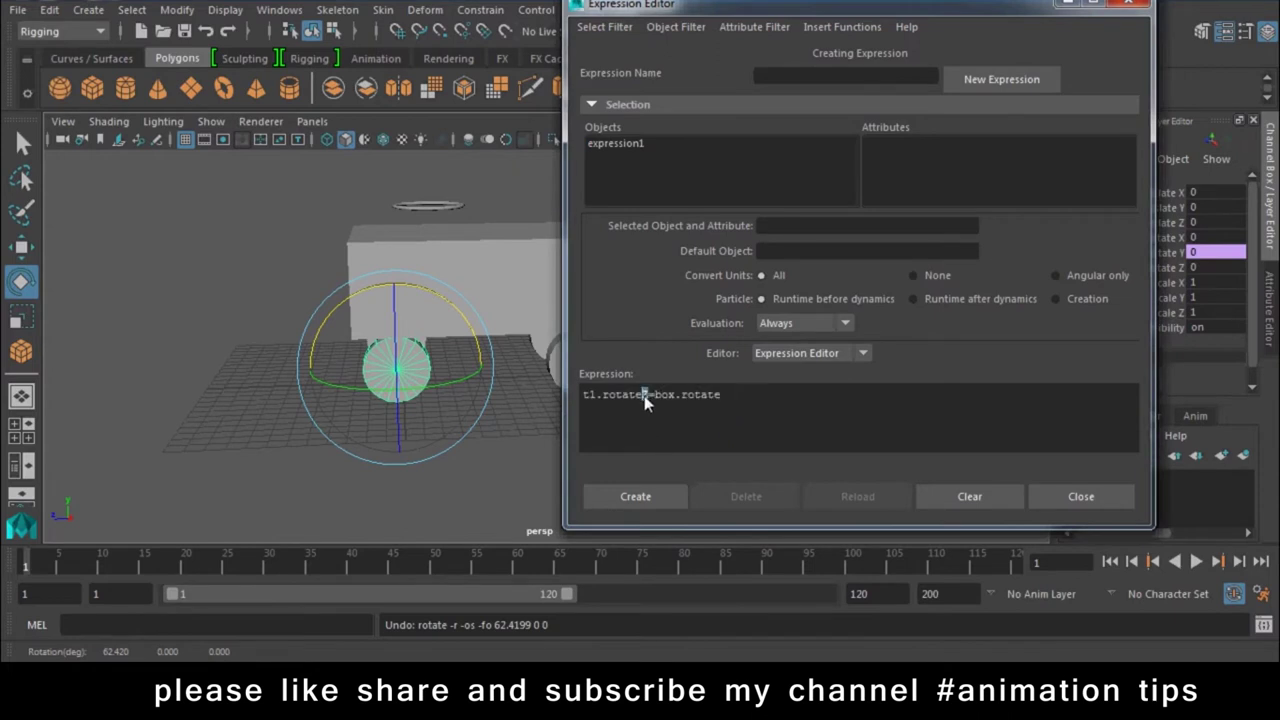
type("X=box.tra")
type("nslate")
type("Z;")
left_click(633, 497)
Step: Move the expression window aside and set the viewport to Wireframe on Shaded
left_click_drag(720, 6, 1041, 92)
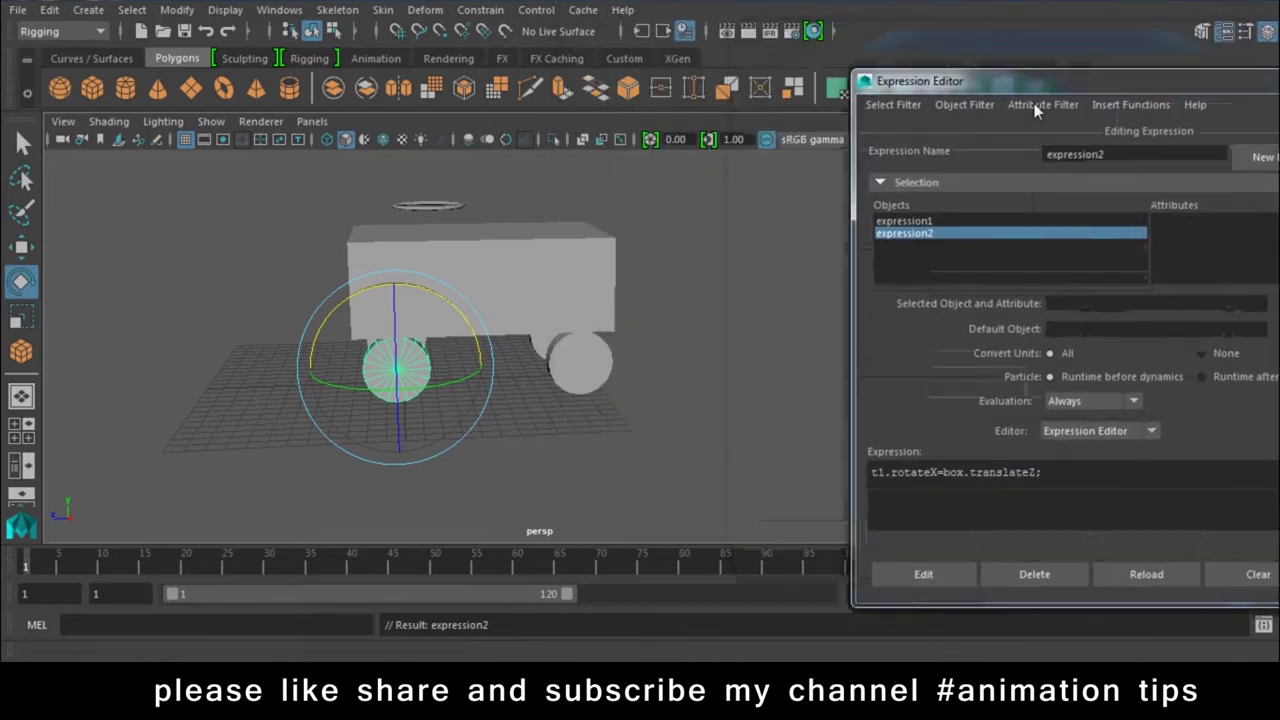
type("w")
left_click(494, 268)
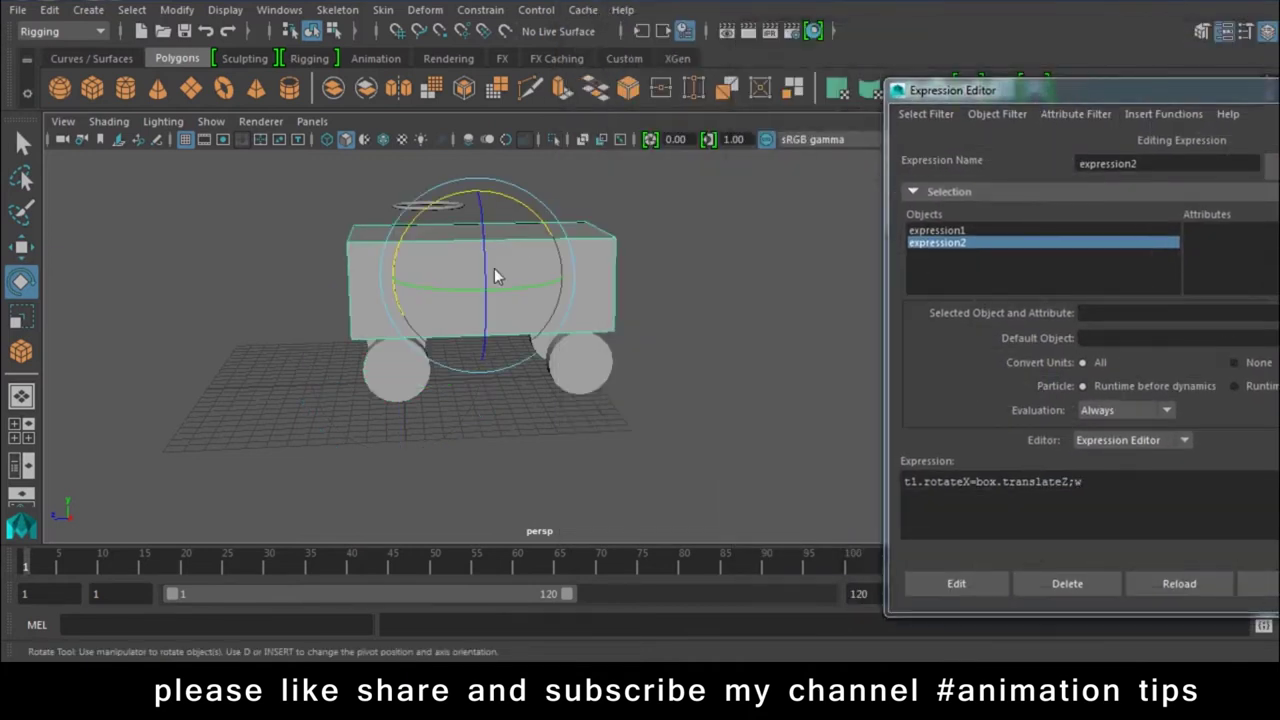
left_click(112, 121)
left_click(135, 309)
Step: Test-slide the box along Z, then change the expression to box.translateZ*12 and apply it
key("w")
mouse_move(440, 318)
left_mouse_down()
mouse_move(282, 307)
mouse_move(209, 362)
mouse_move(656, 326)
mouse_move(291, 368)
mouse_move(518, 303)
left_mouse_up()
mouse_move(404, 285)
left_mouse_down()
mouse_move(282, 315)
mouse_move(20, 440)
left_mouse_up()
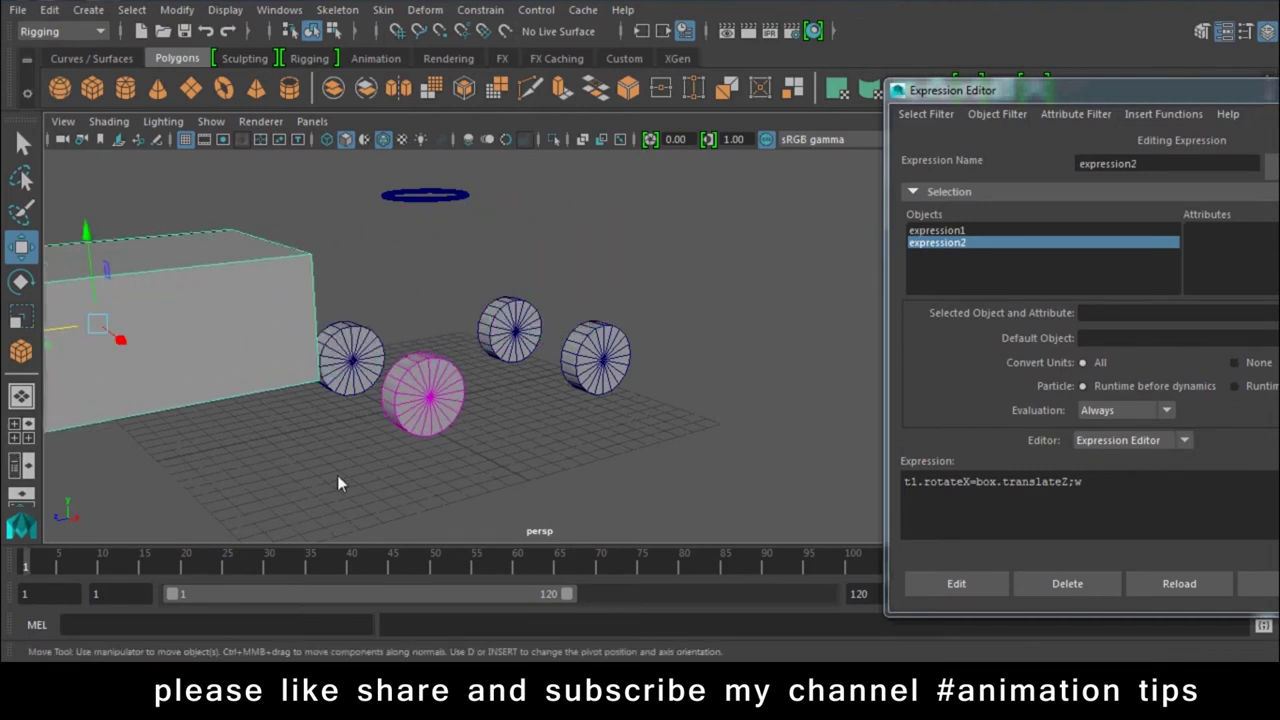
key("ctrl+z")
left_click(1081, 486)
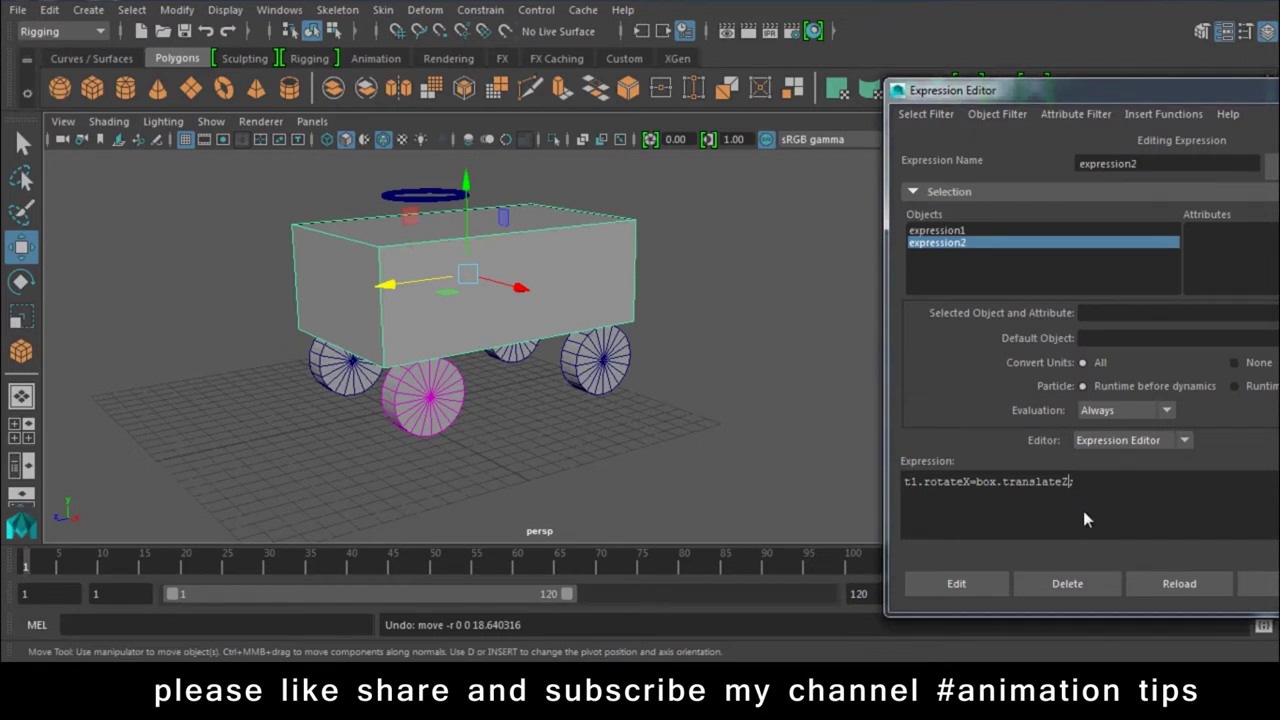
type("*12;")
left_click(966, 587)
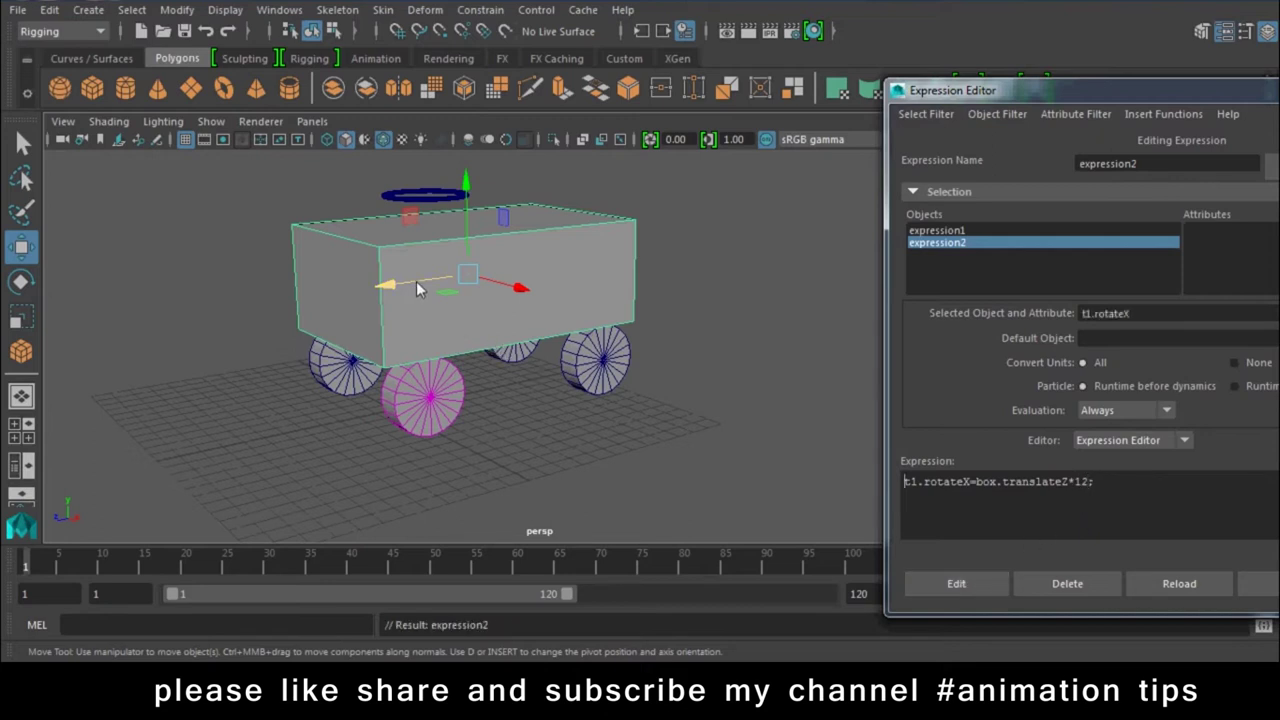
Step: Slide the box to check wheel speed and inspect the cart from front and three-quarter views
left_click_drag(388, 285, 379, 291)
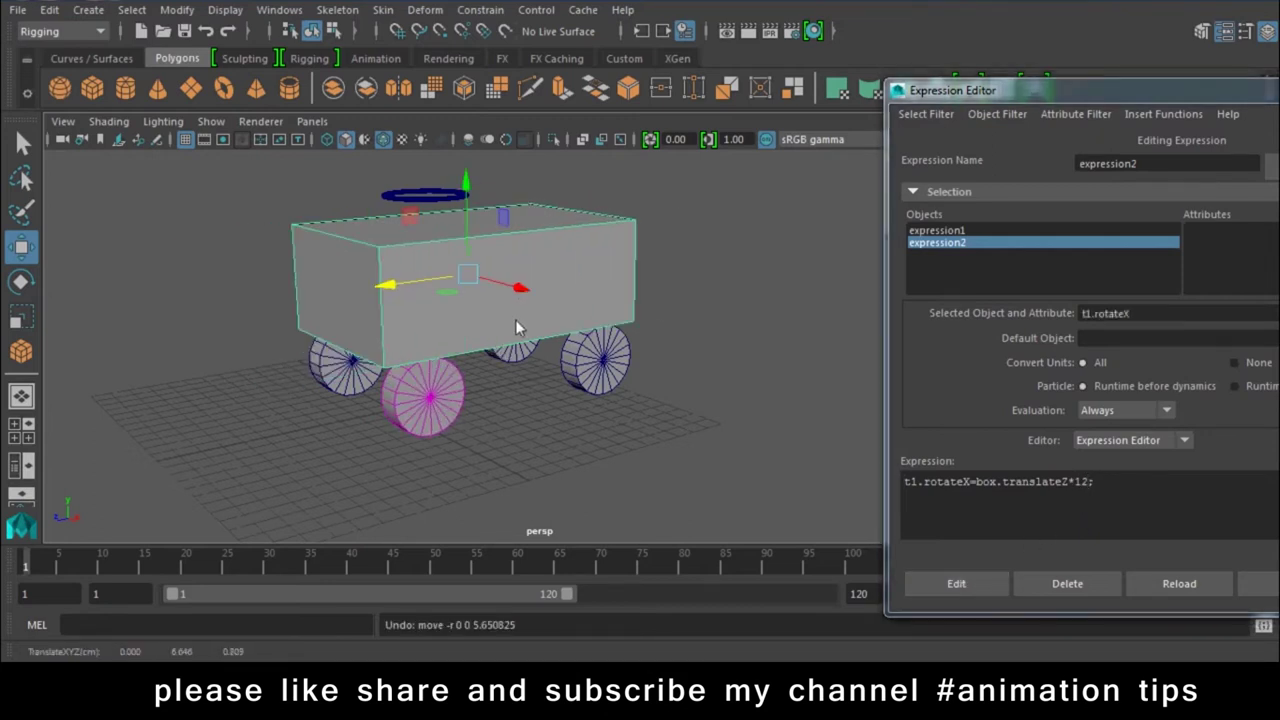
left_click(598, 376)
mouse_move(428, 448)
left_mouse_down("alt")
mouse_move(568, 431)
mouse_move(447, 385)
left_mouse_up("alt")
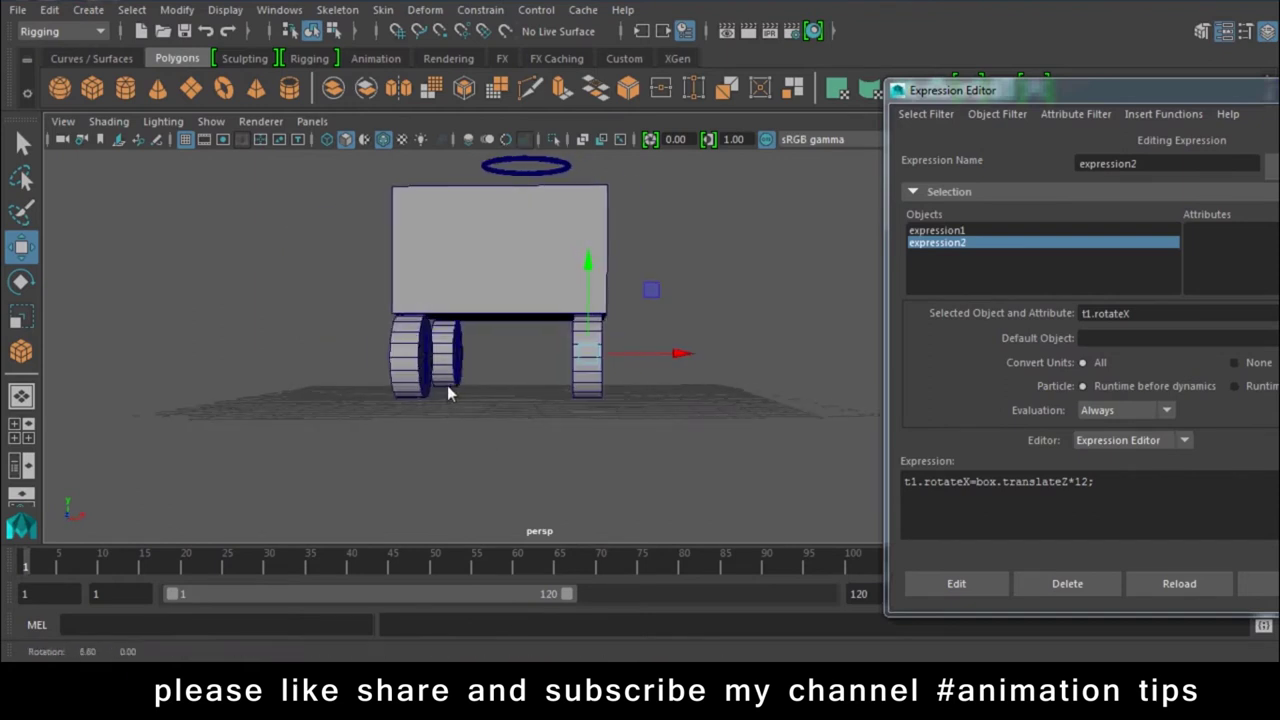
mouse_move(602, 410)
left_mouse_down("alt")
mouse_move(663, 421)
mouse_move(618, 419)
left_mouse_up("alt")
left_click(571, 266)
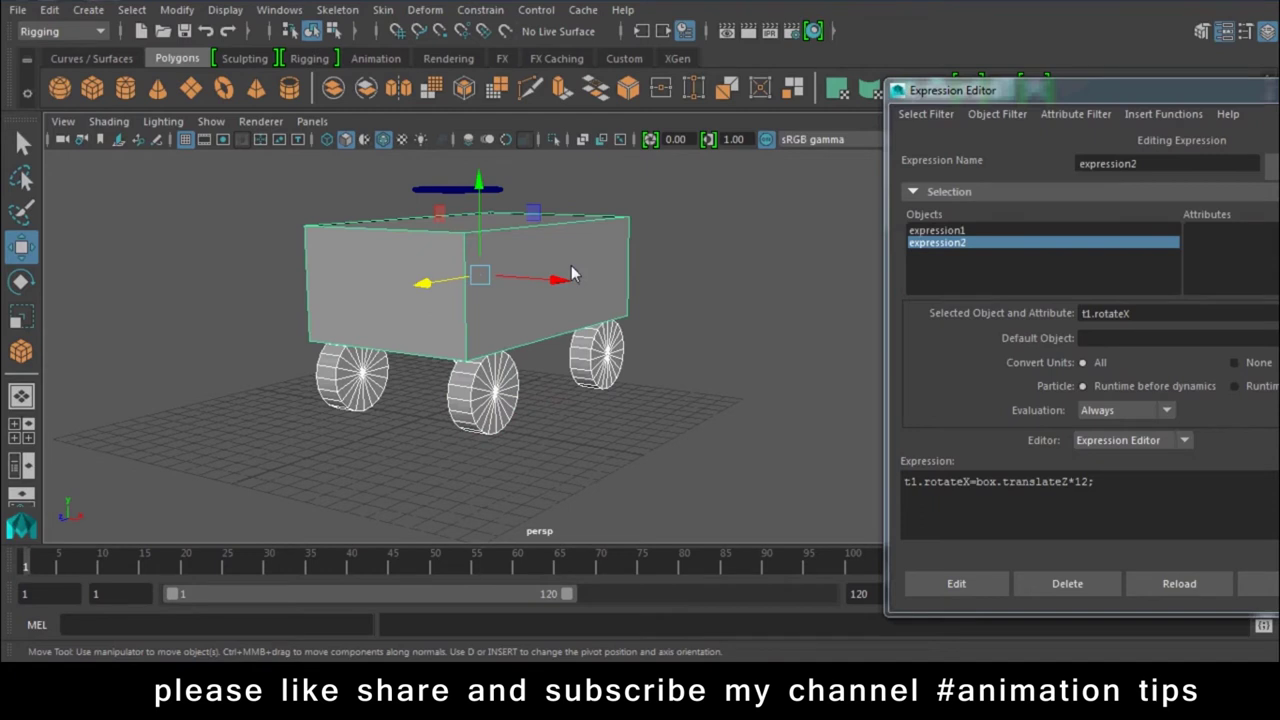
mouse_move(425, 284)
left_mouse_down()
mouse_move(488, 292)
mouse_move(459, 339)
mouse_move(586, 395)
mouse_move(517, 272)
mouse_move(455, 285)
left_mouse_up()
Step: Change the multiplier to 16, apply it, and test-slide the cart along Z before undoing
key("ctrl+z")
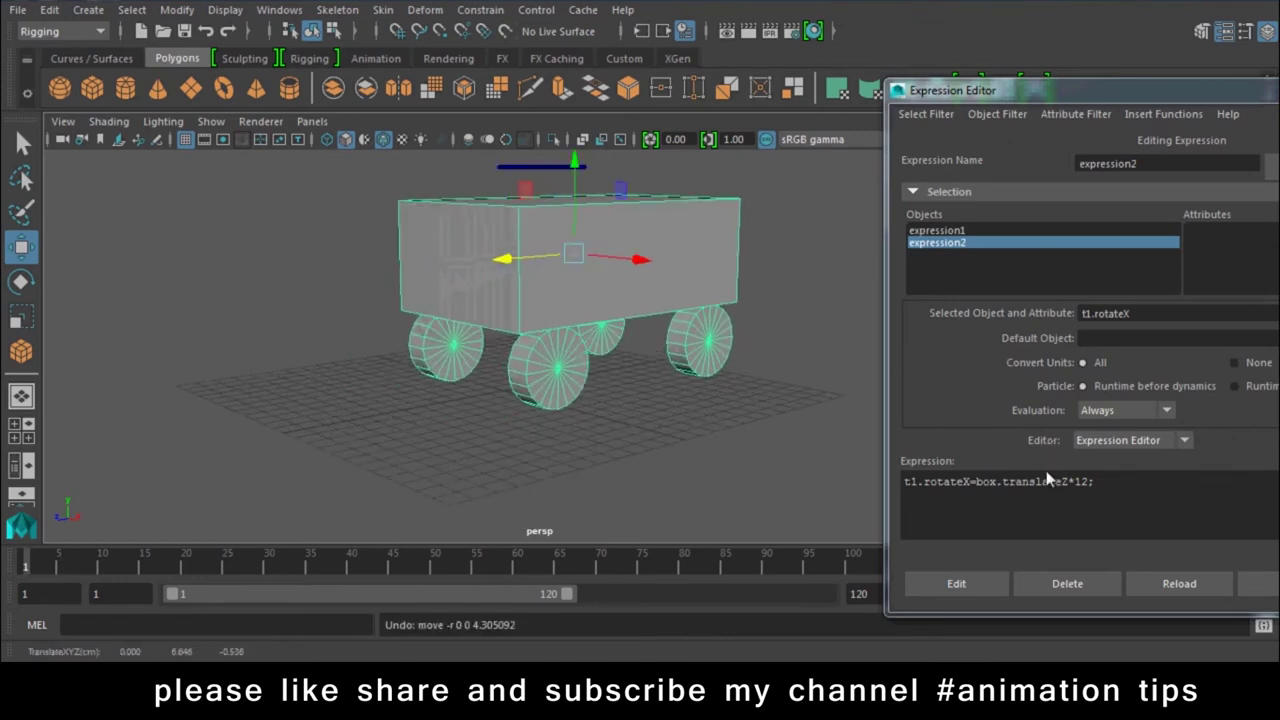
key("BackSpace")
type("6")
left_click(956, 583)
mouse_move(512, 256)
left_mouse_down()
mouse_move(289, 334)
mouse_move(316, 449)
left_mouse_up()
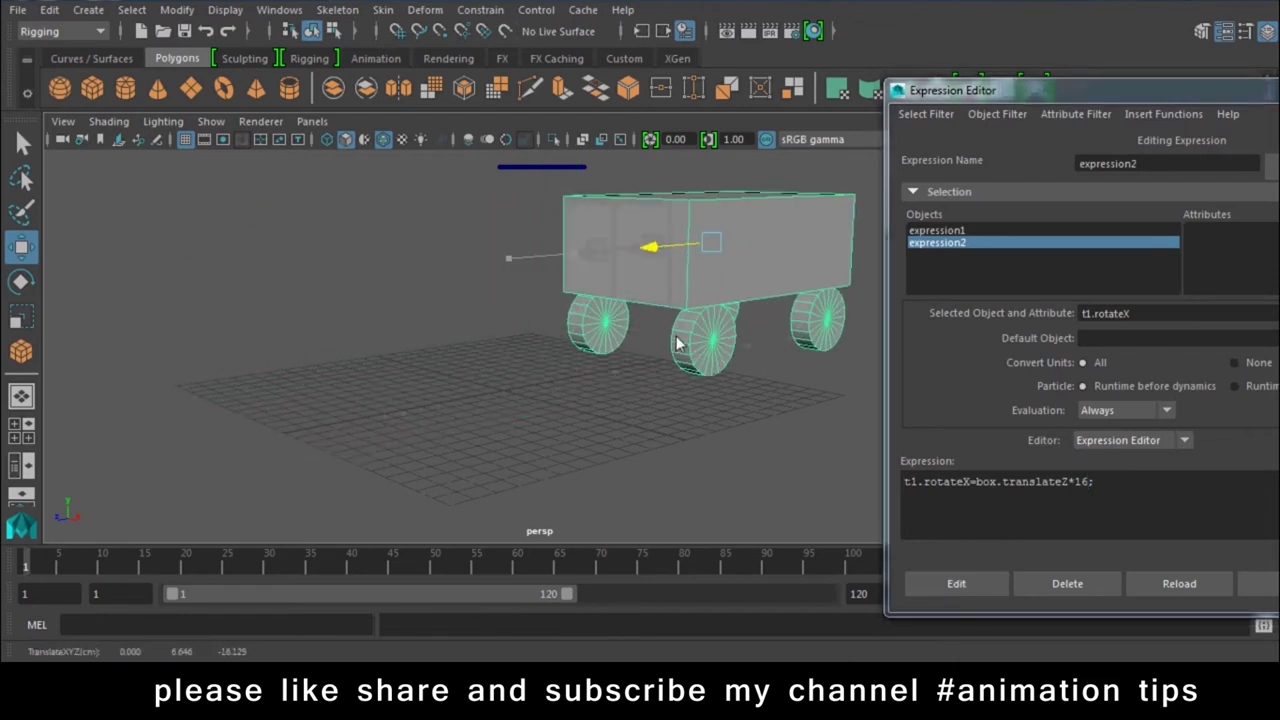
key("ctrl+z")
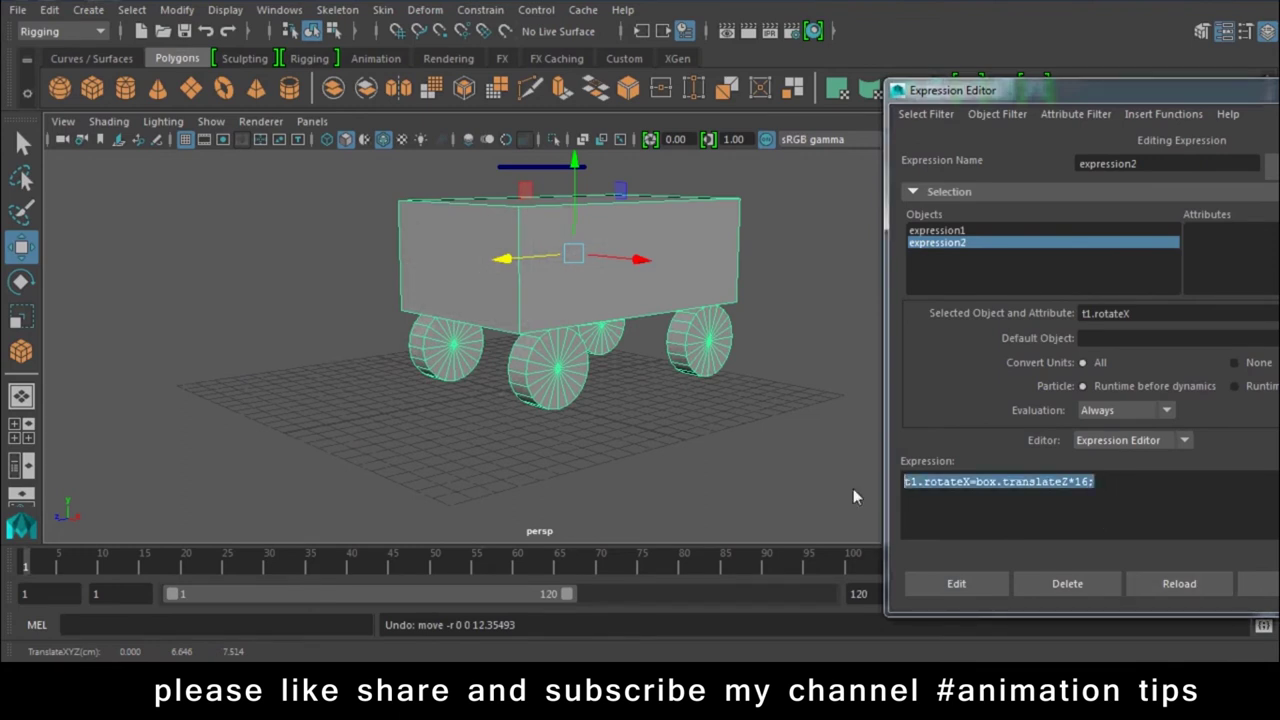
Step: Select the whole expression line and place the caret at its end
left_click(948, 489)
left_click_drag(1193, 485, 868, 473)
key("ctrl+c")
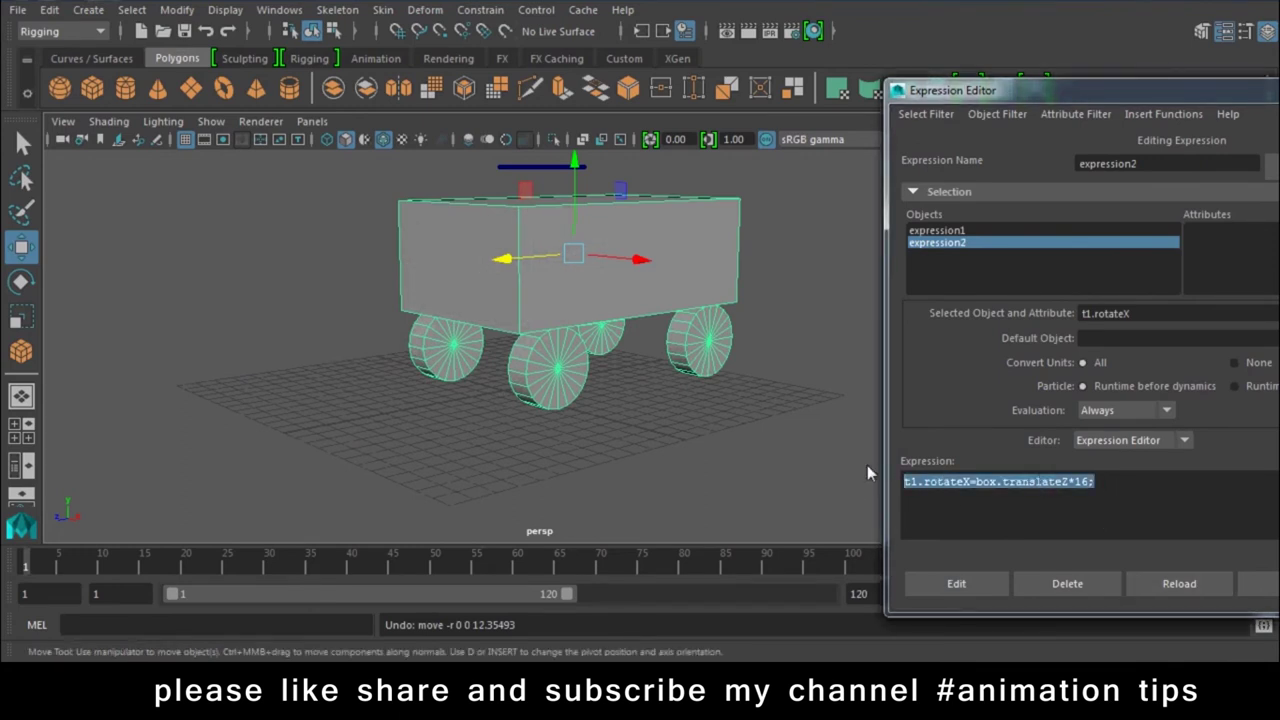
left_click(1146, 490)
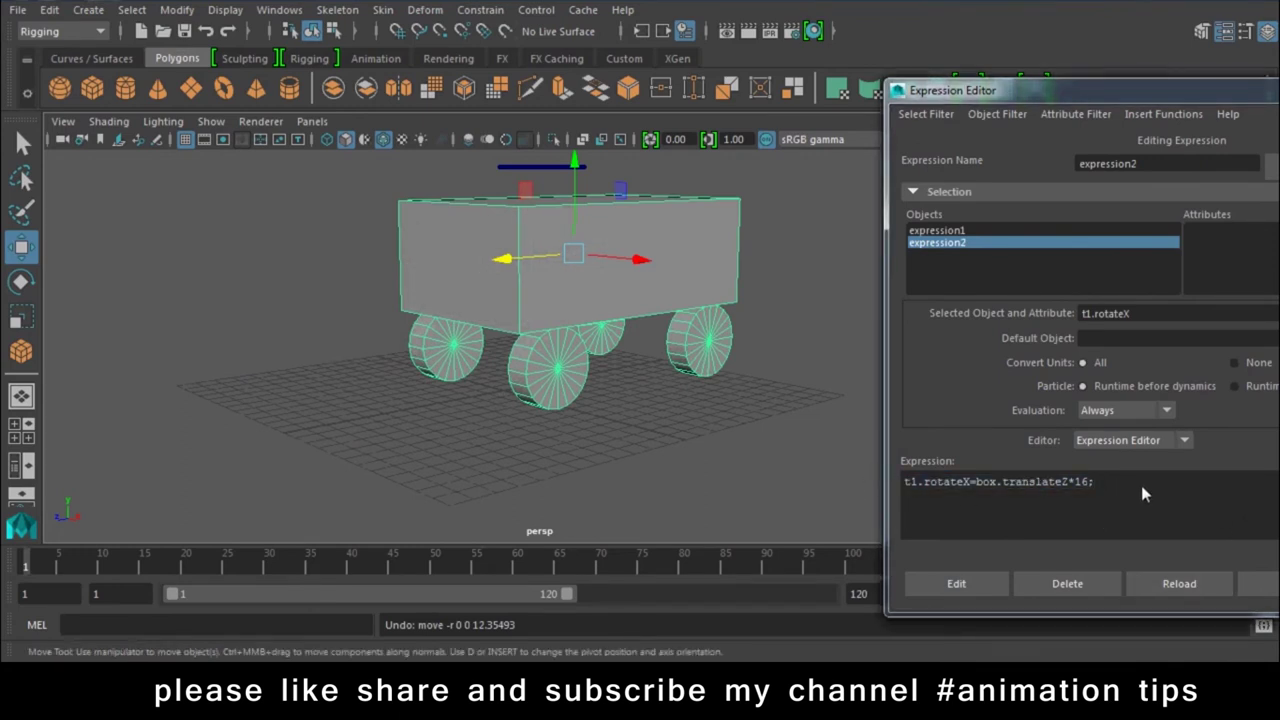
Step: Copy the expression line for wheels t2, t3, t4, apply it, and test-slide the cart
key("Return")
key("ctrl+v")
key("Return")
key("ctrl+v")
key("Return")
key("ctrl+v")
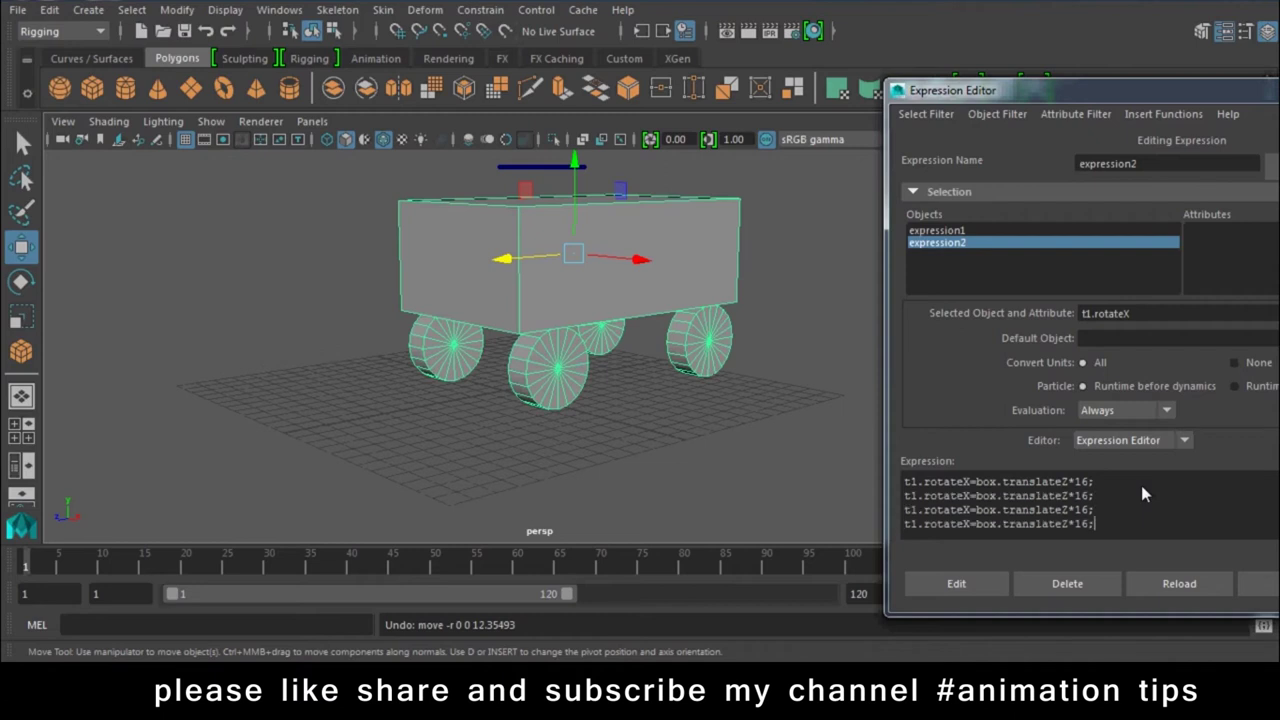
left_click_drag(909, 495, 916, 524)
type("2")
type("3")
type("4")
left_click(929, 584)
mouse_move(540, 262)
left_mouse_down()
mouse_move(497, 287)
mouse_move(242, 319)
mouse_move(507, 310)
mouse_move(241, 322)
left_mouse_up()
key("ctrl+z")
left_click(493, 188)
left_click(639, 246, "shift")
key("p")
left_click_drag(508, 283, 245, 300)
left_click(290, 220)
key("e")
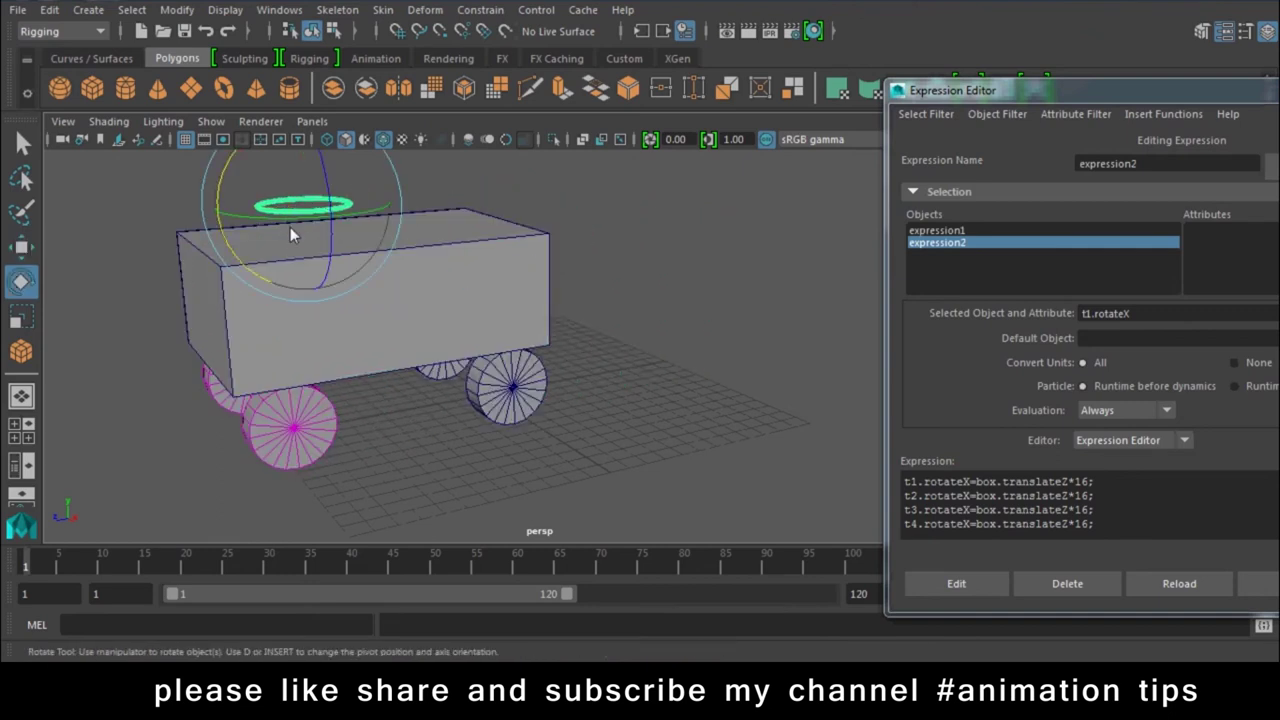
left_click_drag(289, 216, 557, 248)
key("ctrl+z")
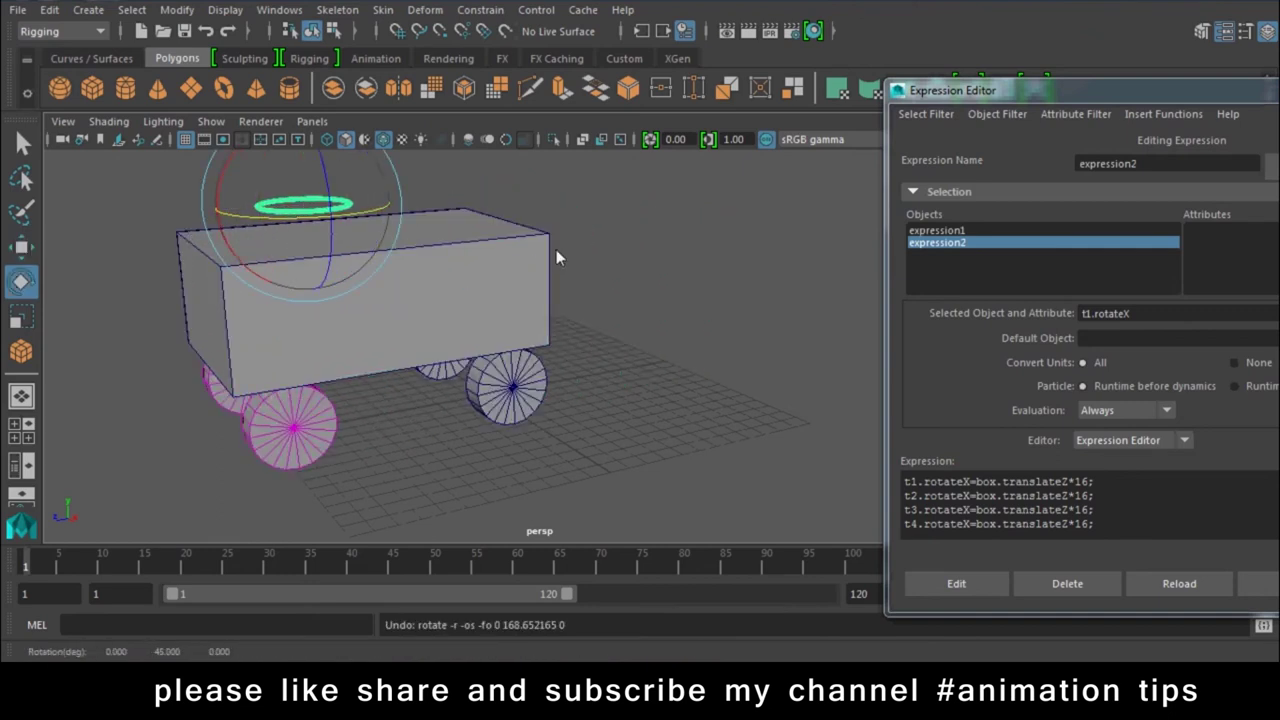
key("ctrl+z")
key("ctrl+z")
left_click(638, 521)
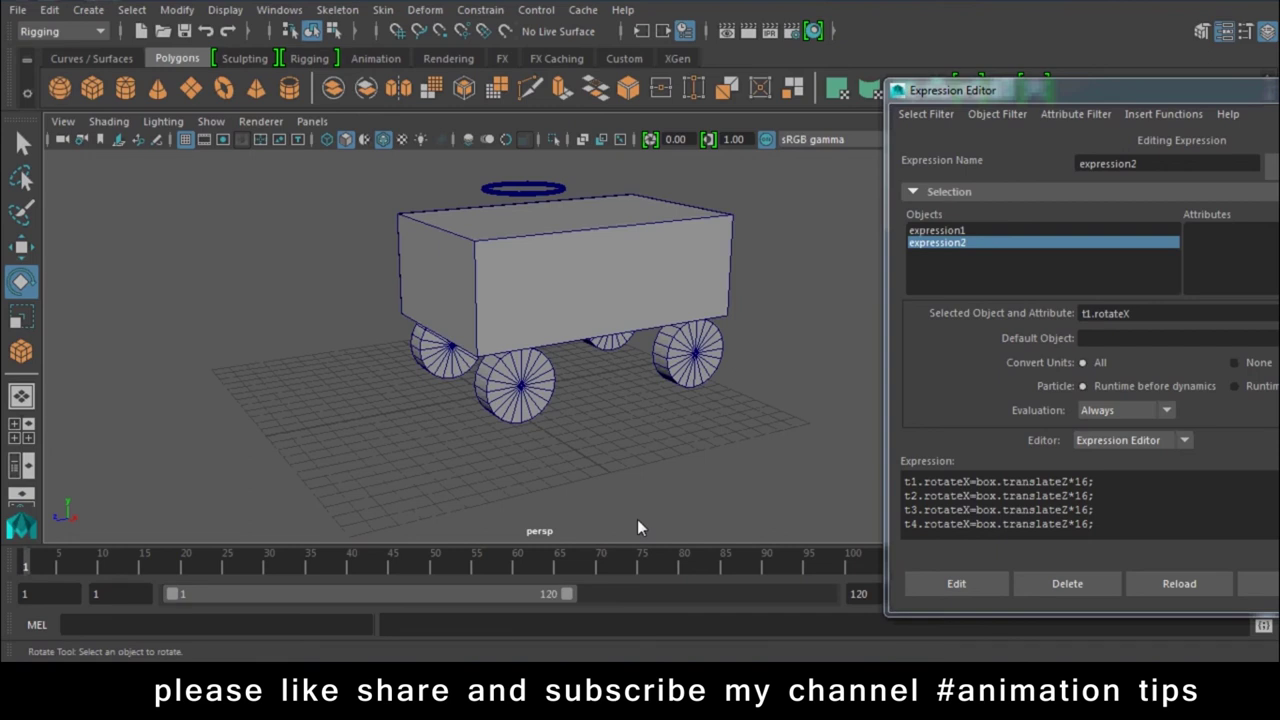
left_click(1118, 695)
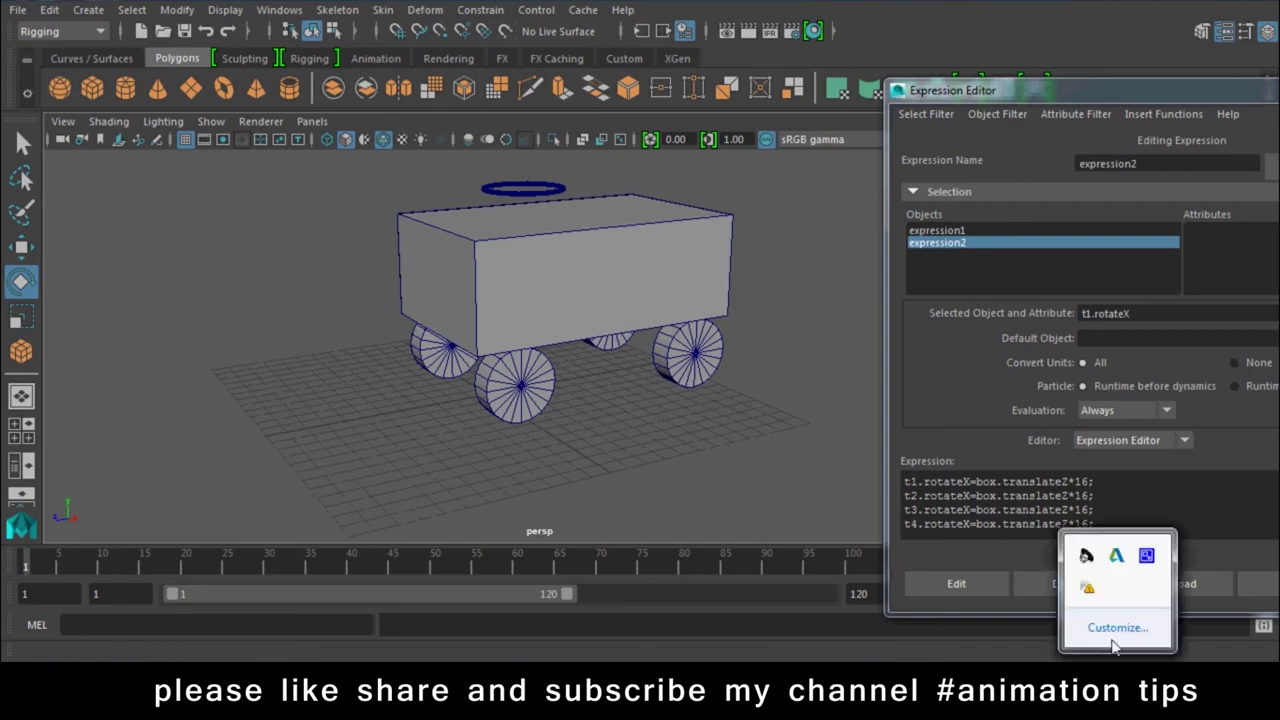
left_click(1147, 557)
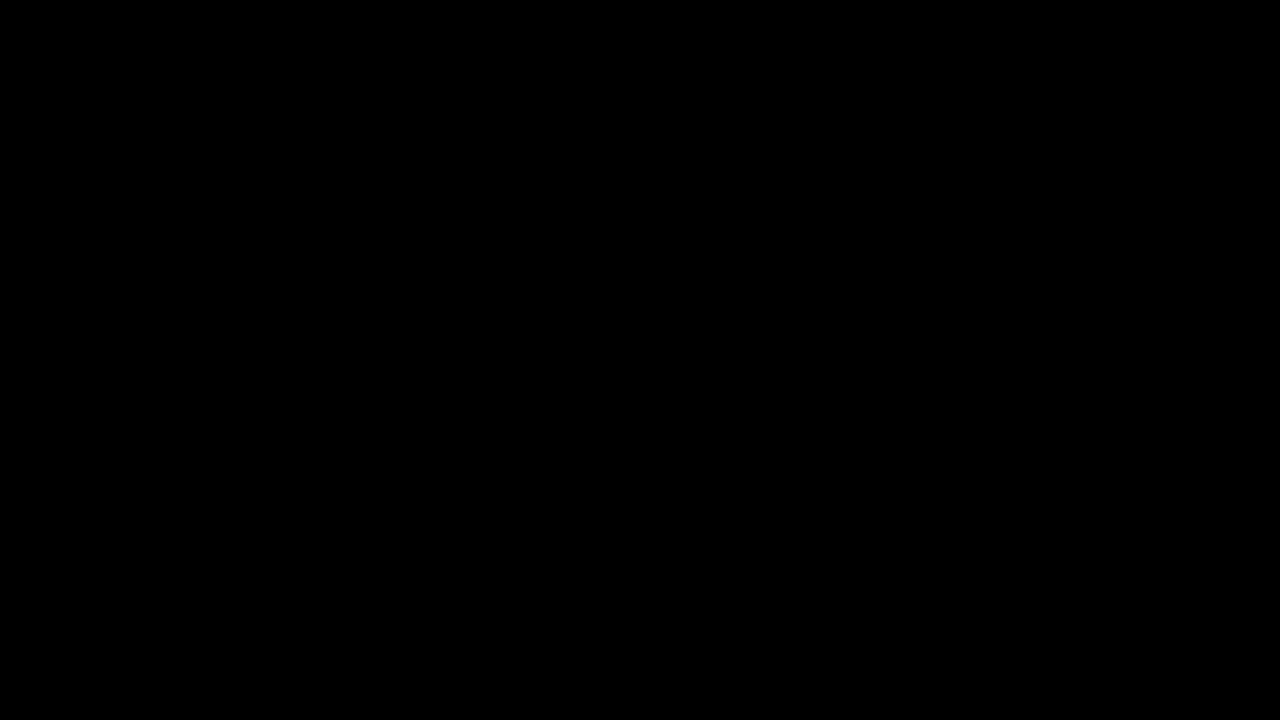